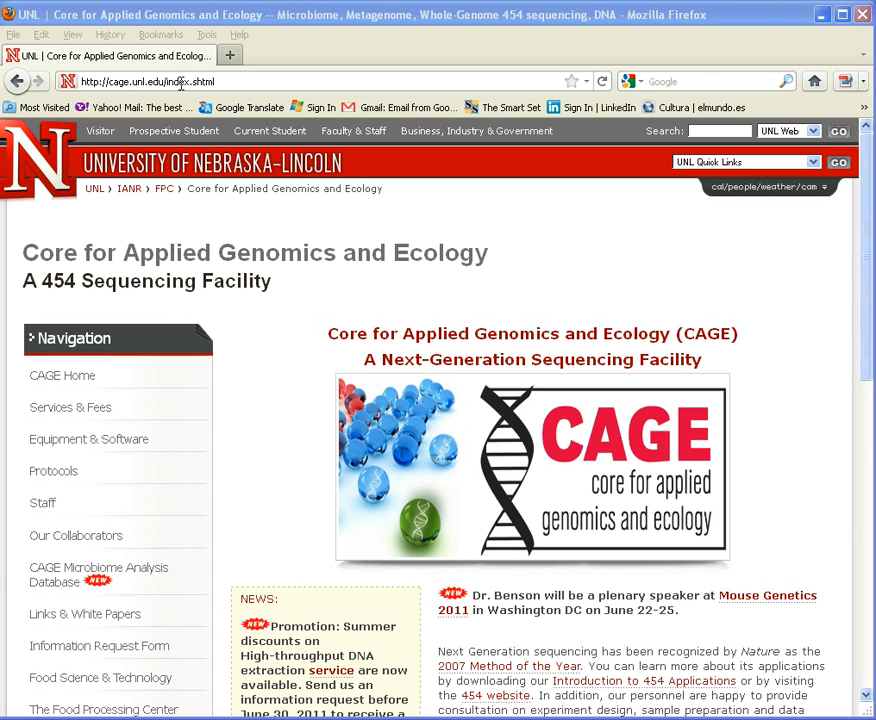
Step: Open the CAGE Microbiome Analysis Database and log in as guest, entering the account password
drag(229, 81, 56, 81)
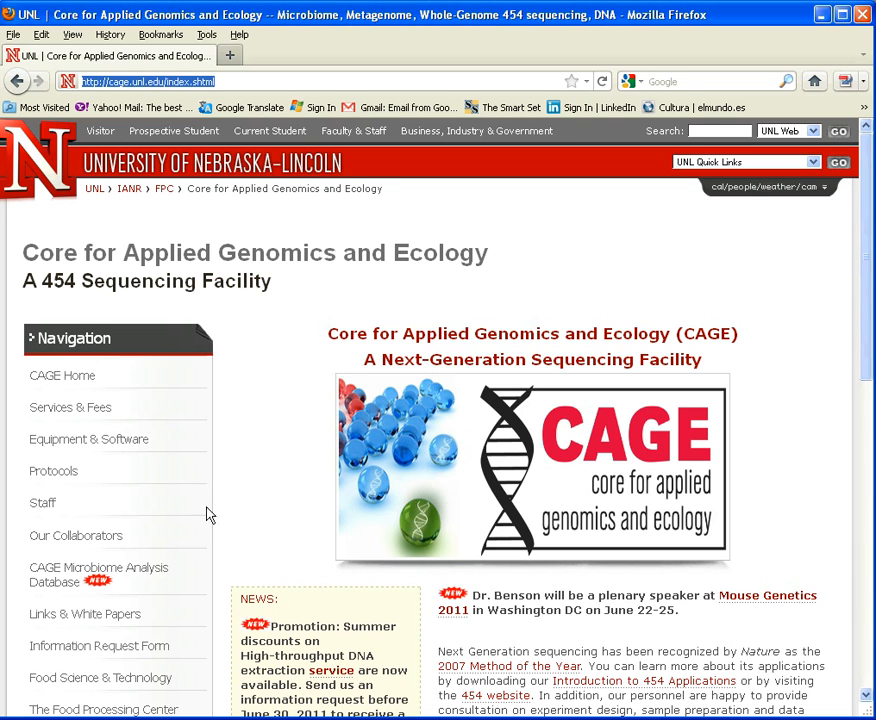
click(74, 586)
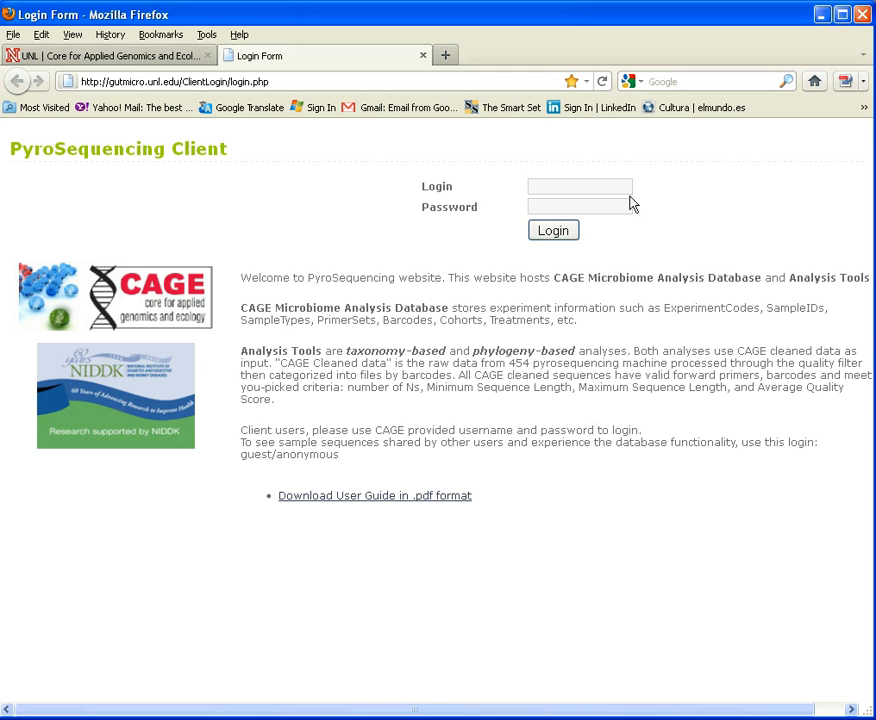
text(guest)
text(anonymous)
drag(340, 456, 241, 453)
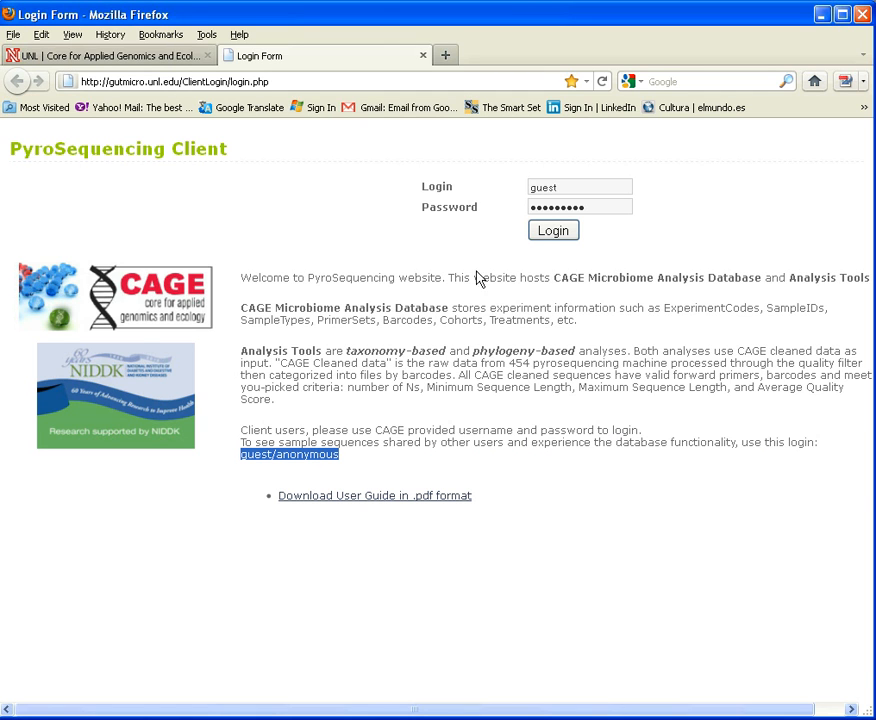
click(556, 231)
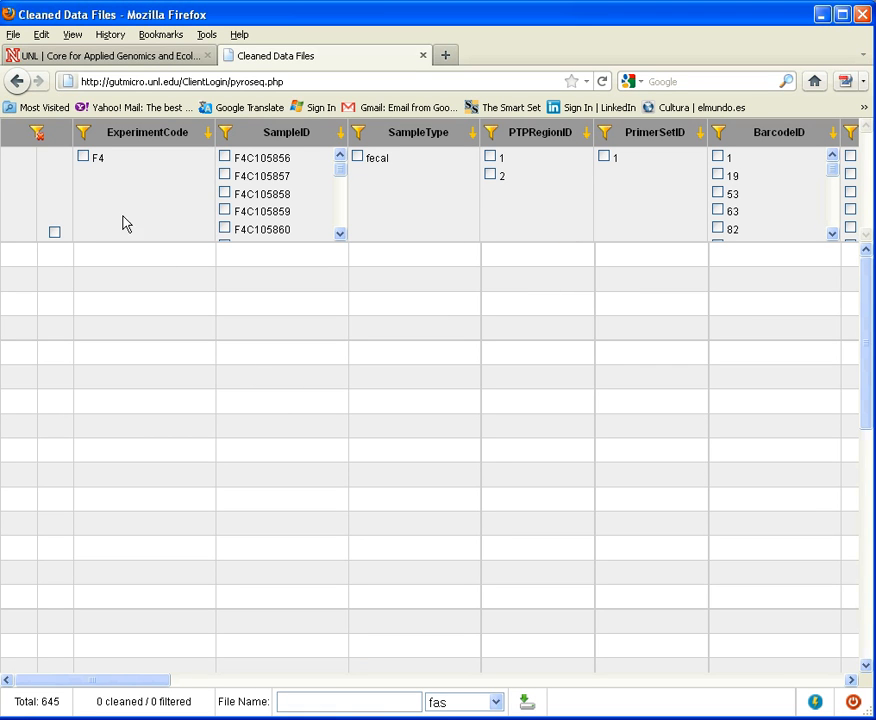
Step: Filter the cleaned data records to ExperimentCode F4 and PTPRegionID 1
click(84, 157)
click(84, 157)
click(84, 134)
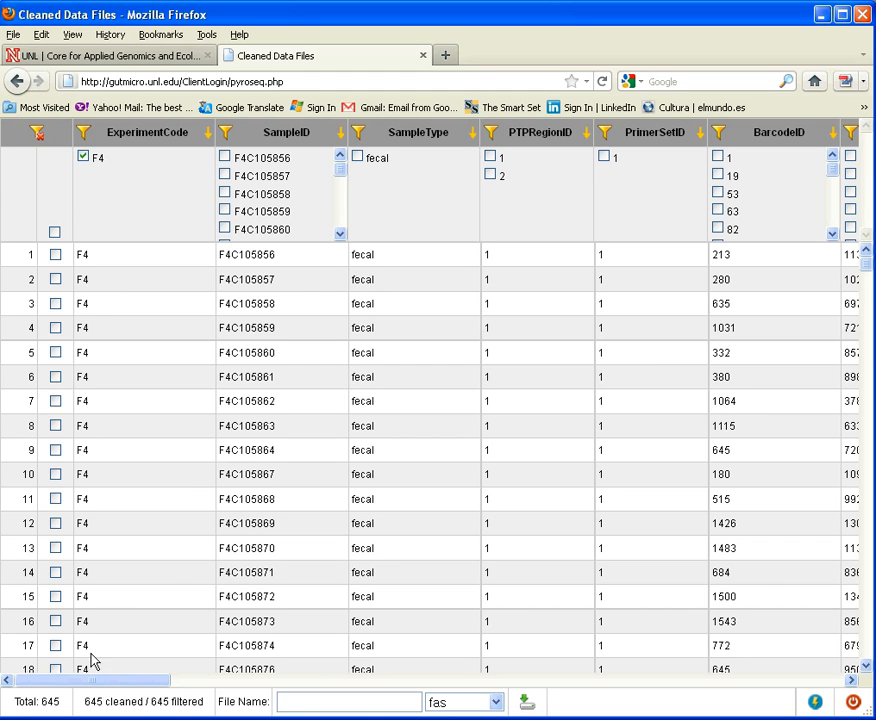
drag(57, 700, 39, 701)
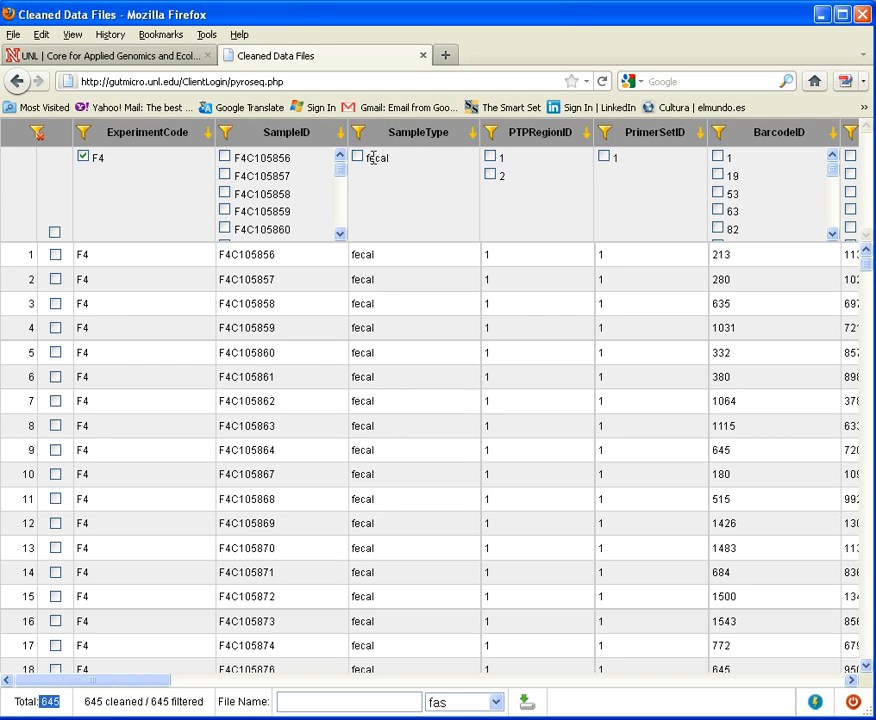
click(491, 158)
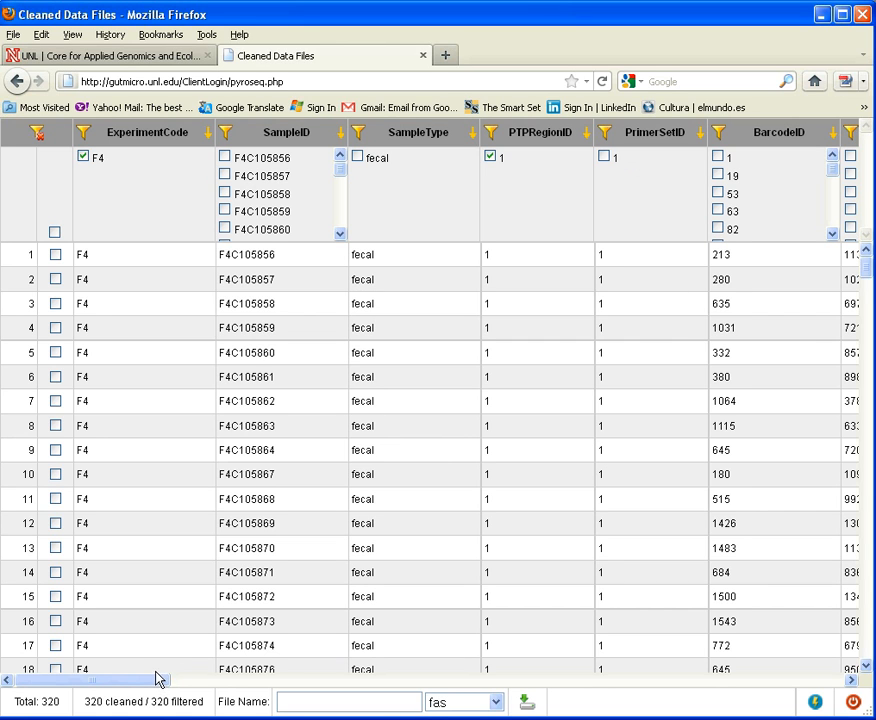
Step: Filter the records by R_Directory to R_2009_08_19_13_12_08_FLX03080340_adminrig_Amp_Set1_Set3
drag(157, 678, 617, 677)
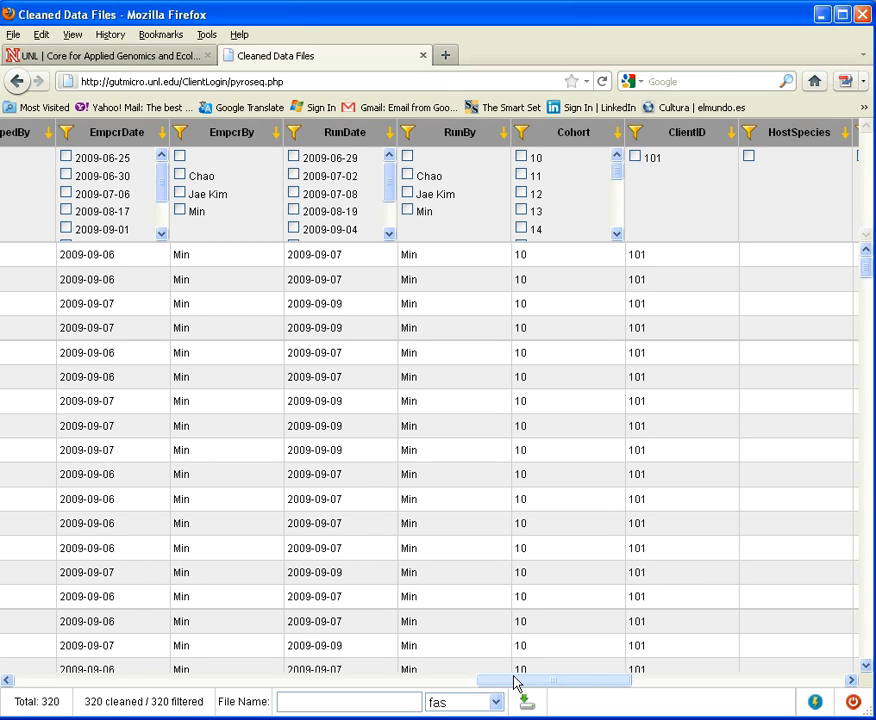
drag(516, 683, 741, 686)
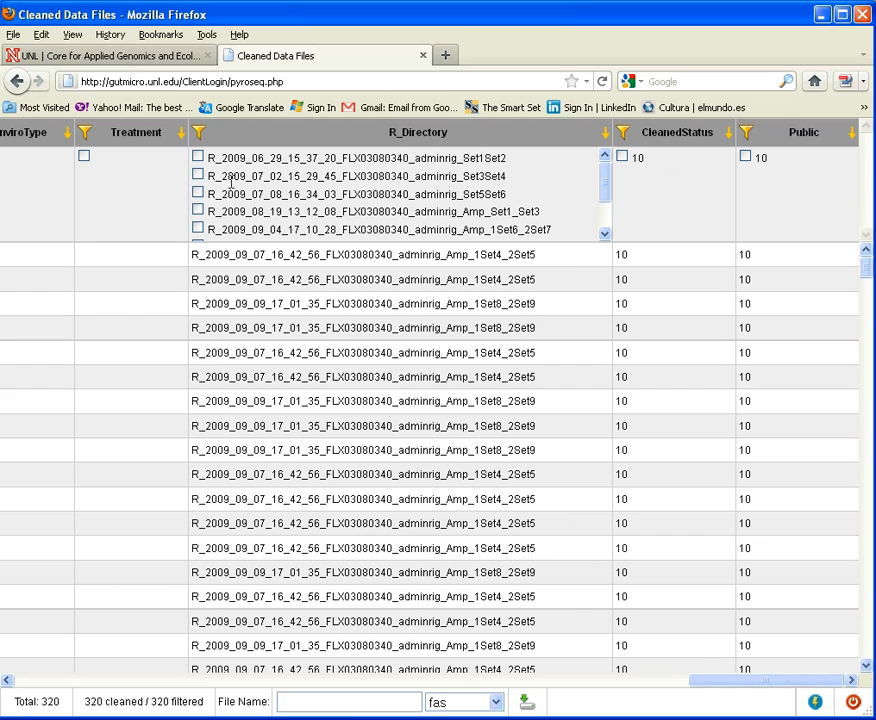
drag(221, 176, 282, 178)
click(197, 210)
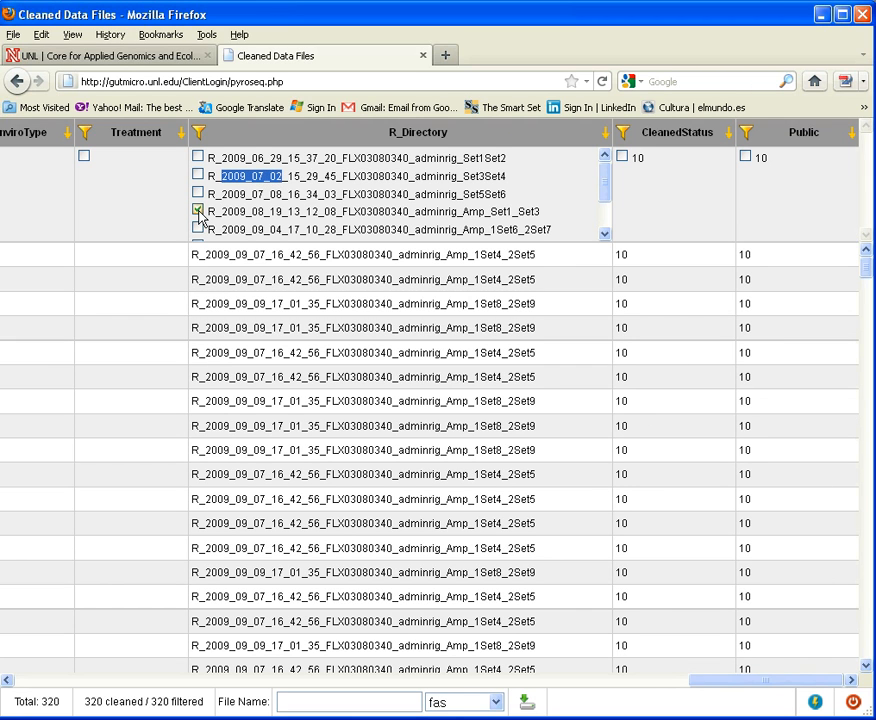
click(197, 131)
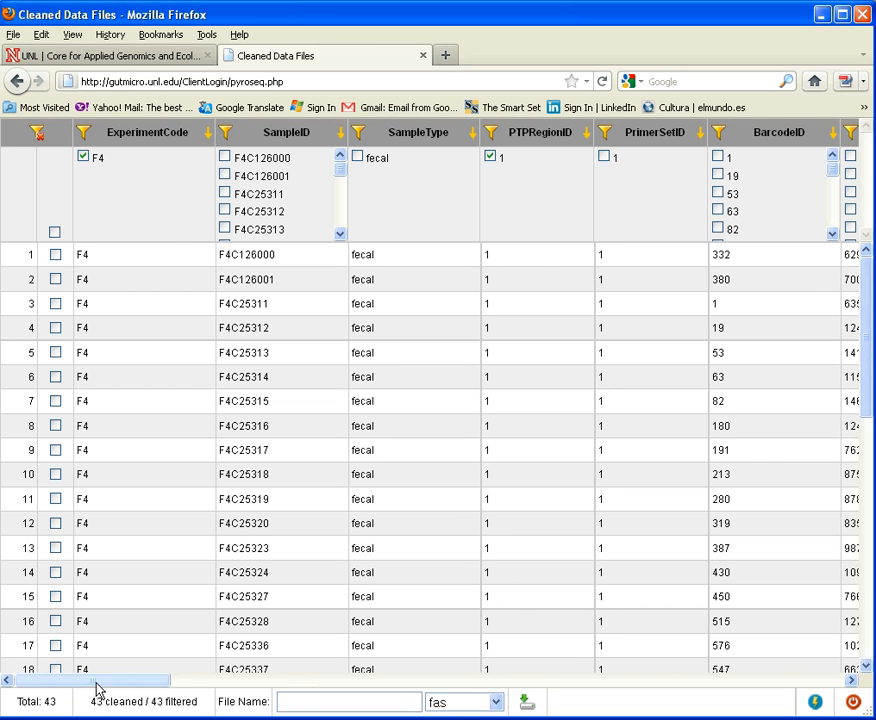
Step: View the cleaned quality file F4_F4C126000_1_1_332.qual, bring up its save dialog, and close the file without saving
drag(237, 688, 479, 695)
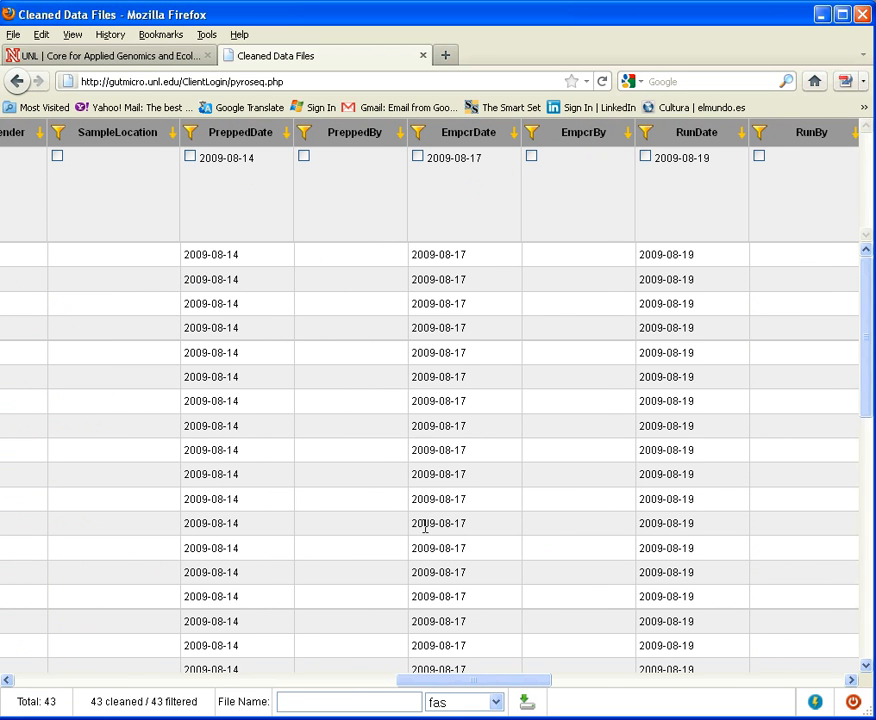
drag(692, 491, 687, 496)
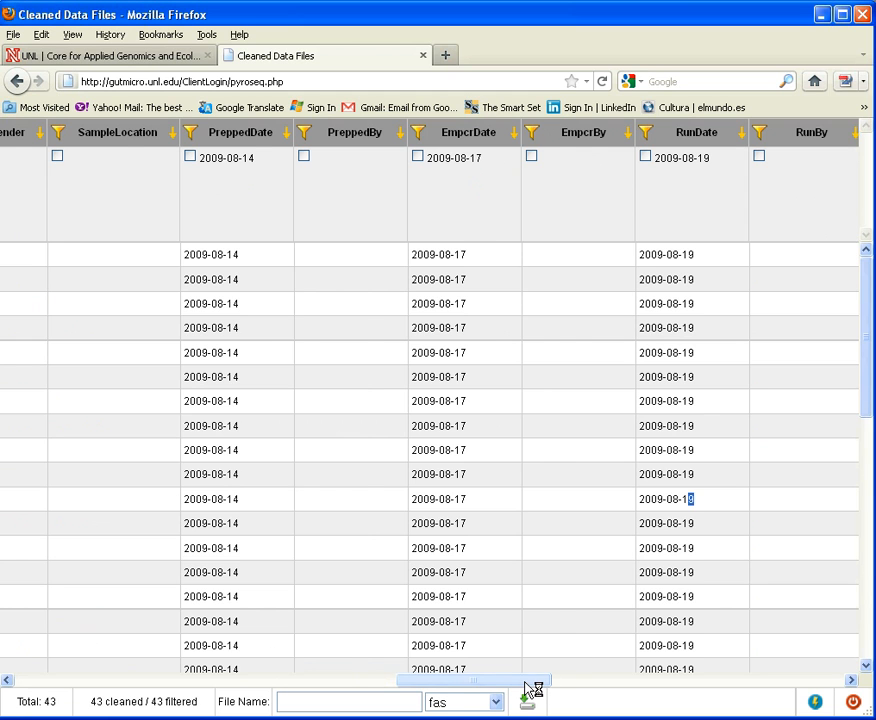
drag(340, 675, 297, 671)
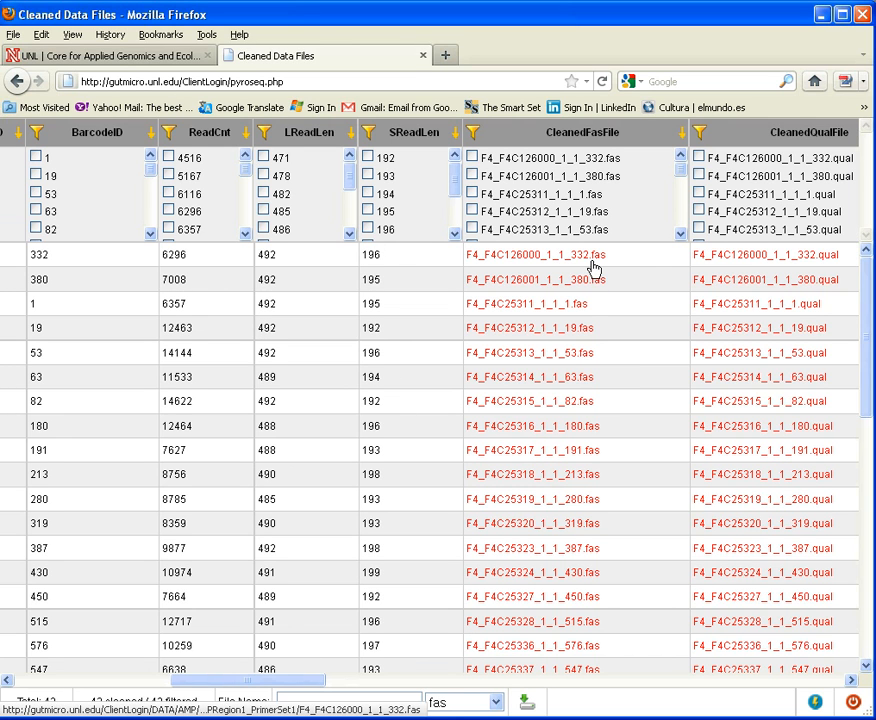
click(752, 263)
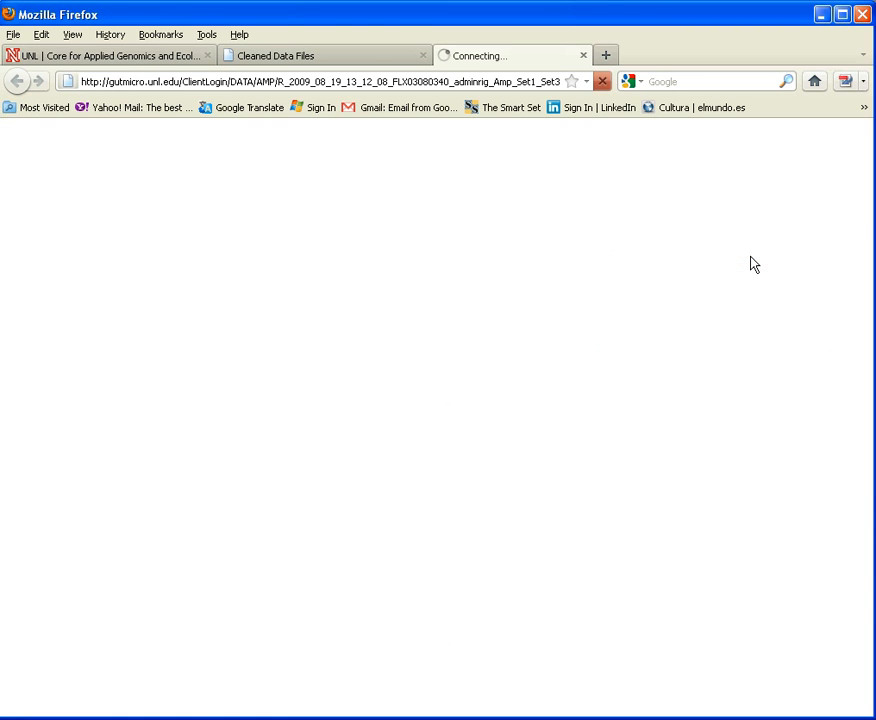
click(13, 38)
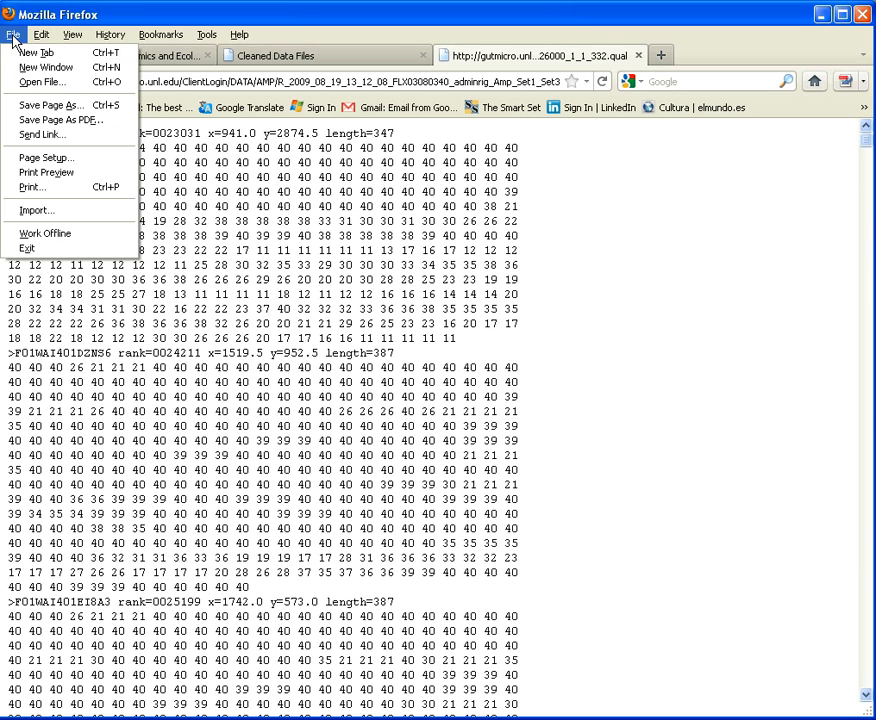
click(23, 105)
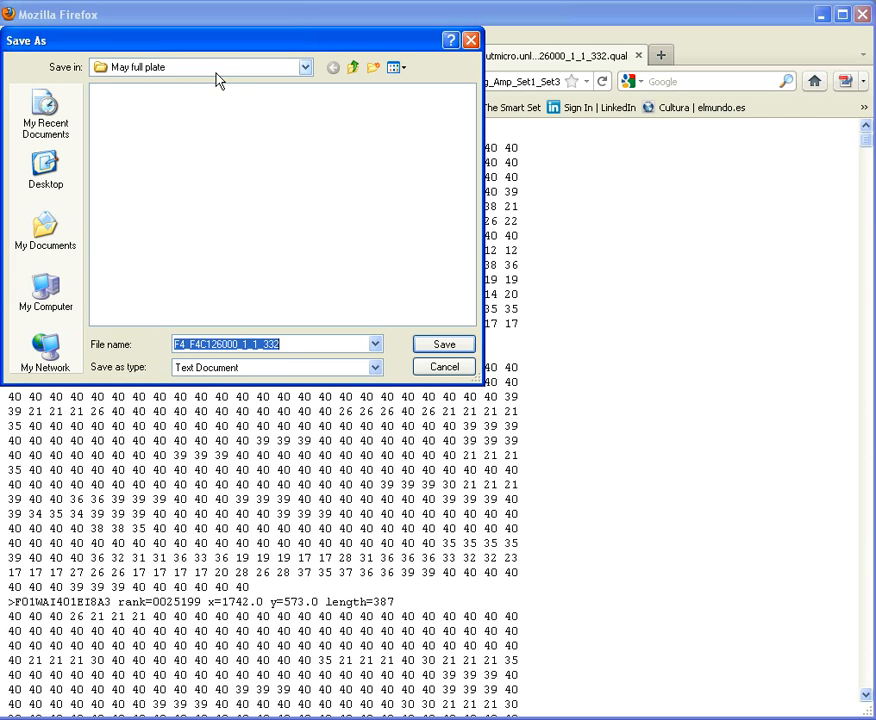
click(446, 367)
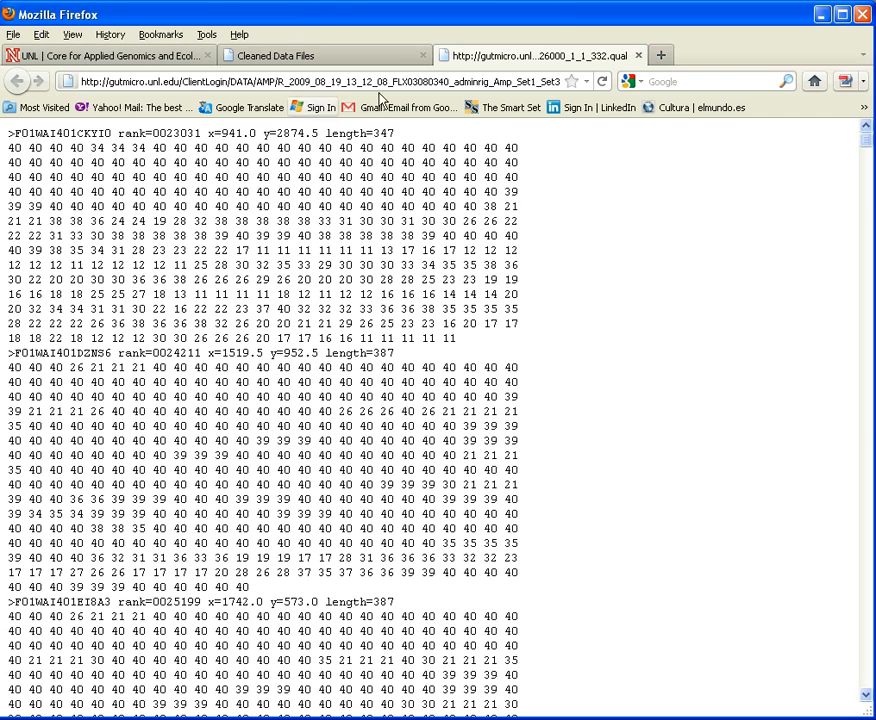
click(638, 55)
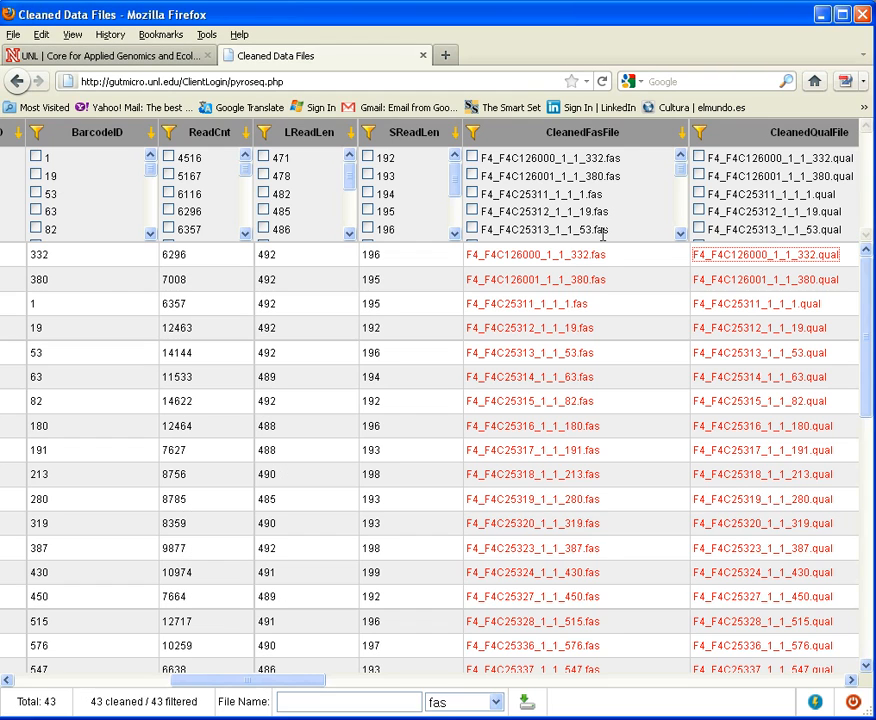
Step: View the cleaned sequence file F4_F4C126000_1_1_332.fas, bring up its save dialog, and close the file without saving
click(586, 256)
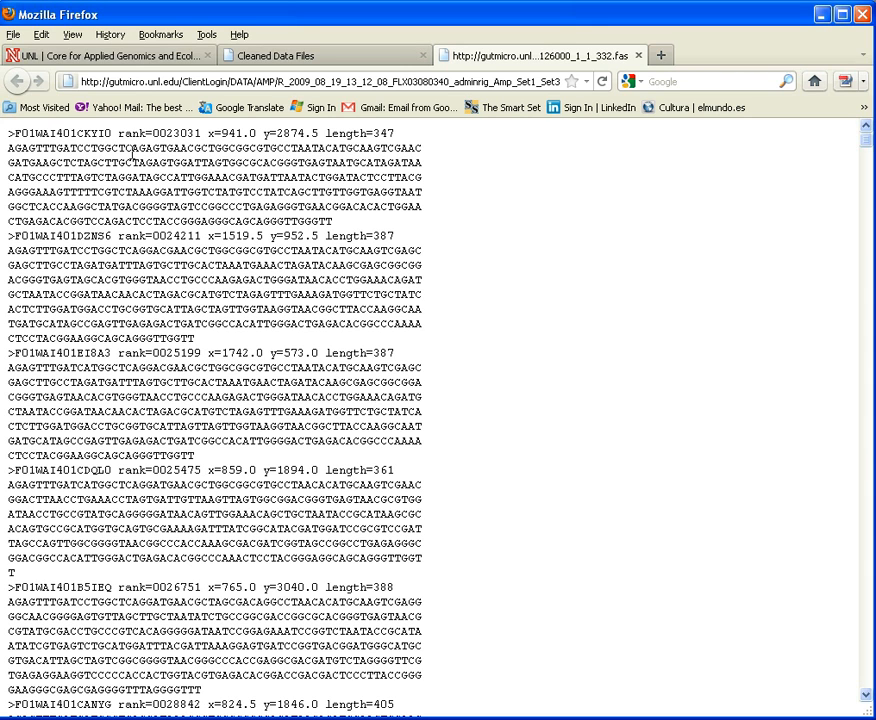
click(12, 36)
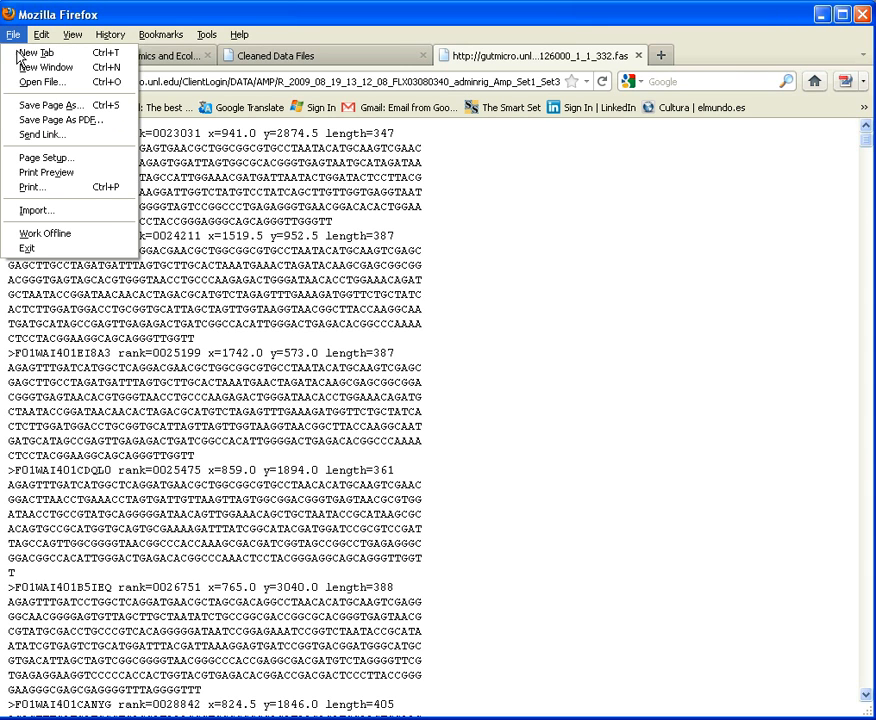
click(22, 107)
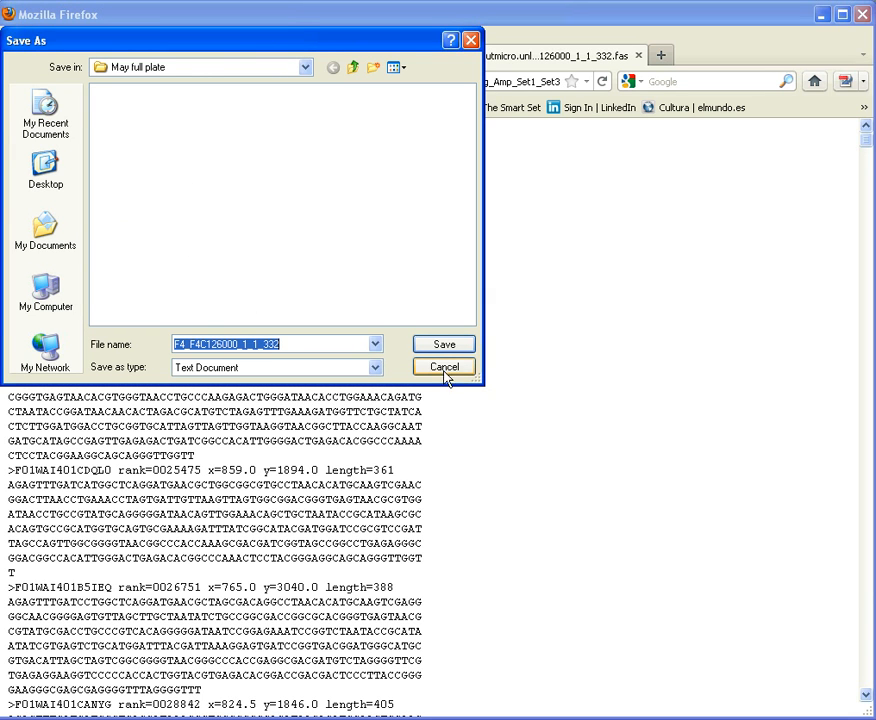
click(450, 370)
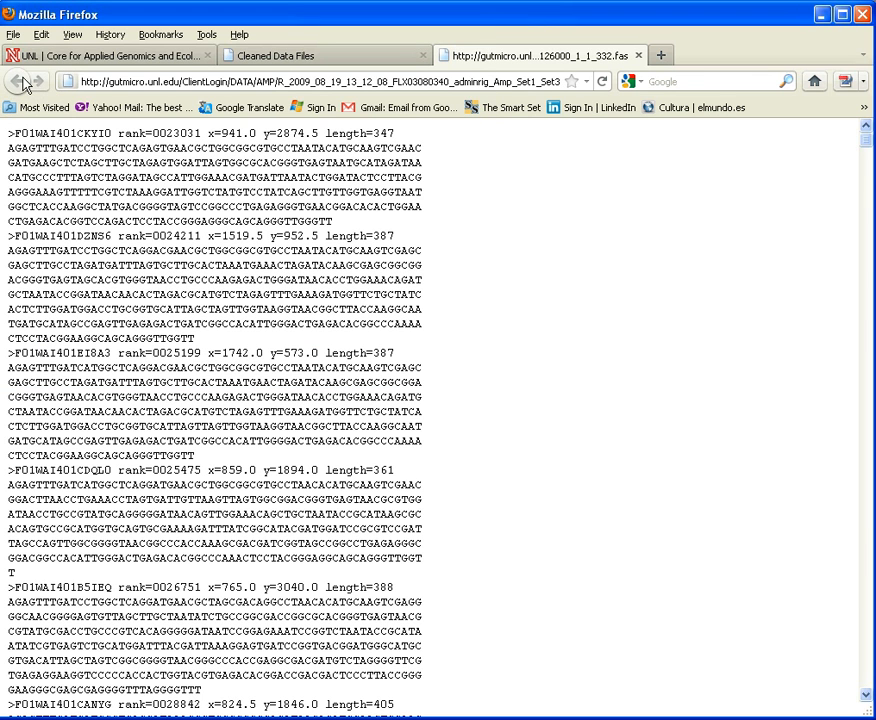
click(638, 56)
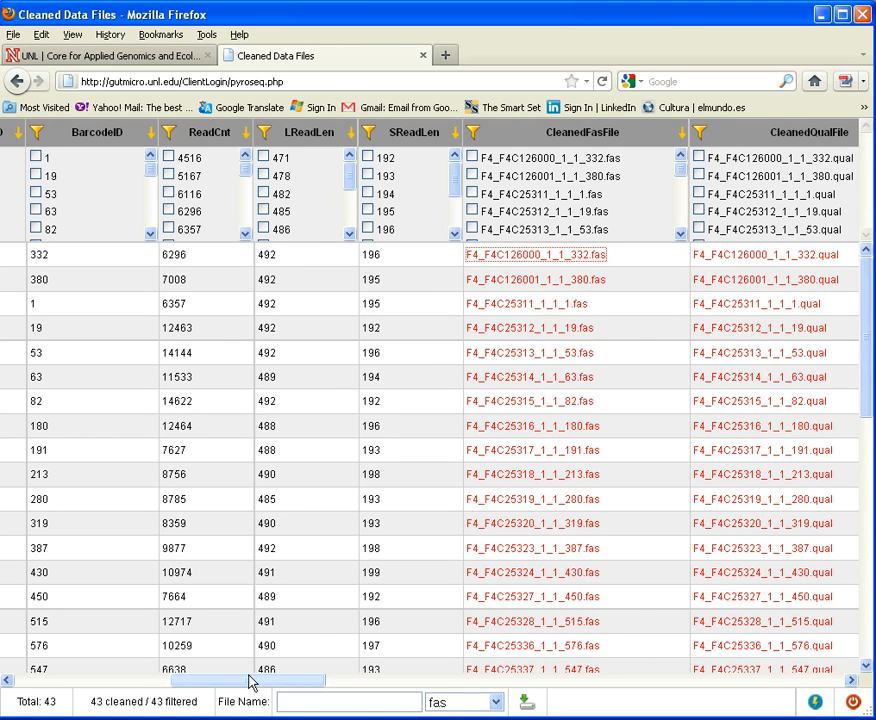
Step: Select all of the filtered records in the cleaned data table
drag(233, 683, 80, 668)
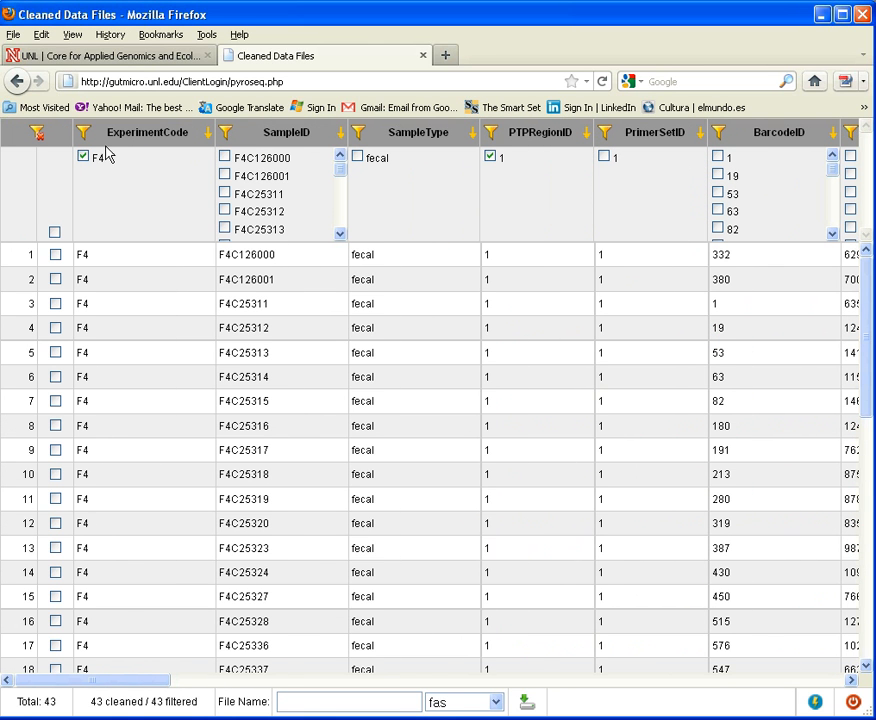
click(54, 233)
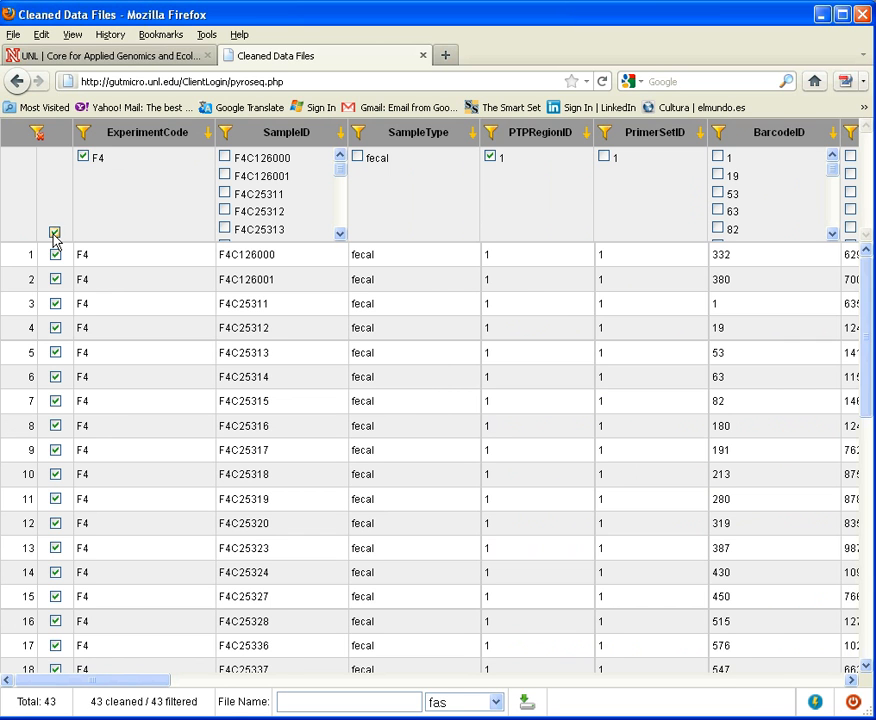
scroll(175, 450, down, 5)
scroll(175, 450, down, 5)
scroll(175, 450, up, 10)
Step: Download the selected records as a csv file named allrecords and open it in Microsoft Office Excel
click(328, 701)
text(allrecords)
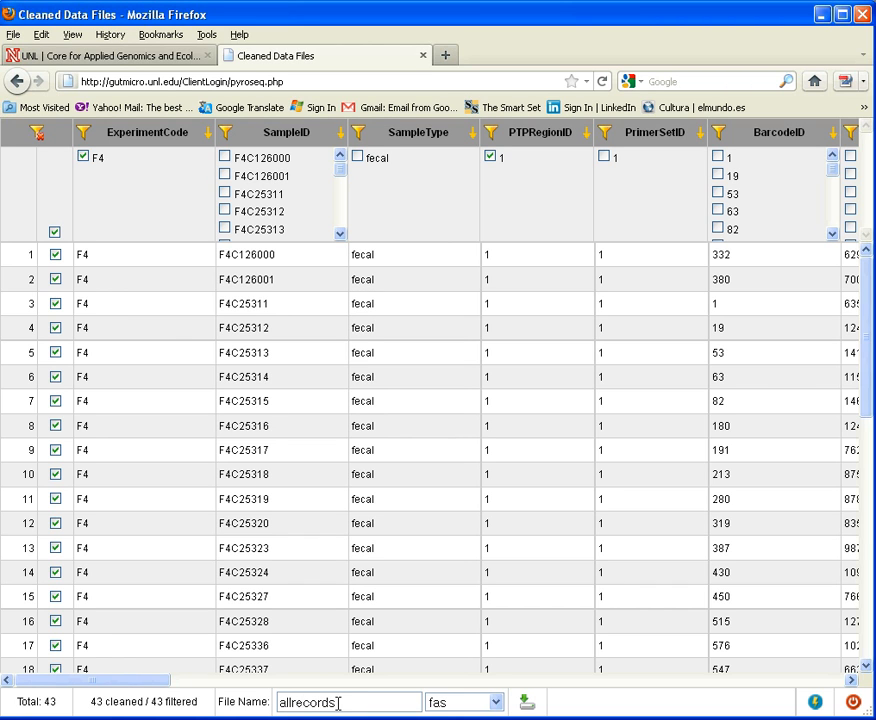
click(434, 704)
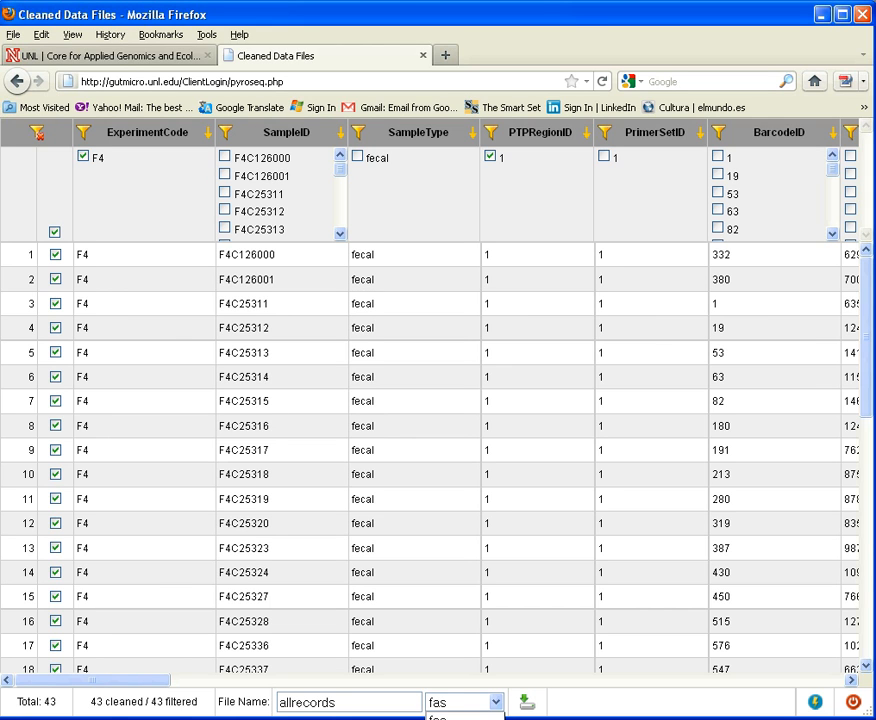
click(446, 718)
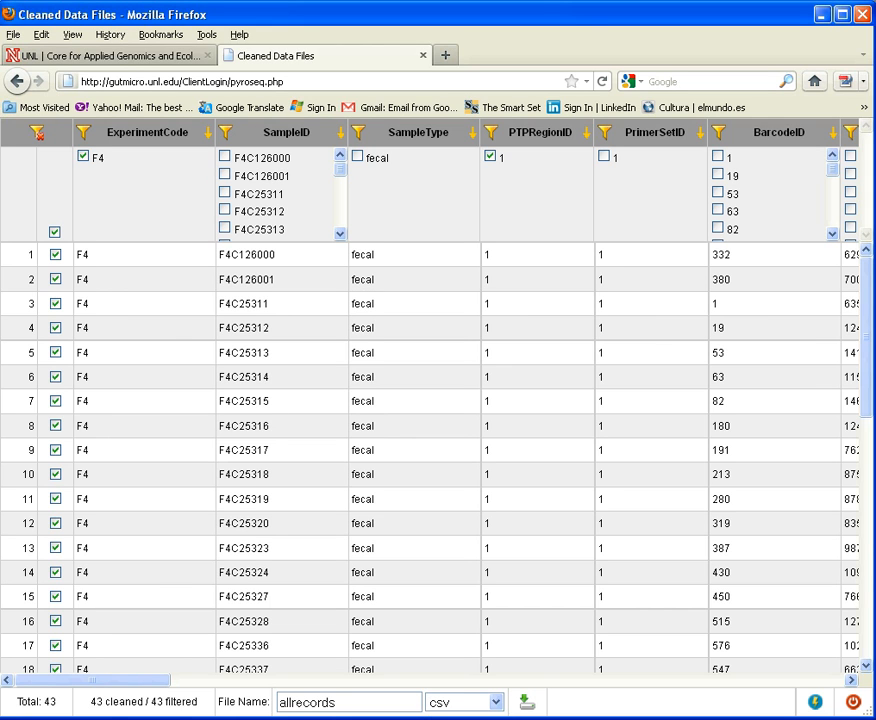
click(525, 704)
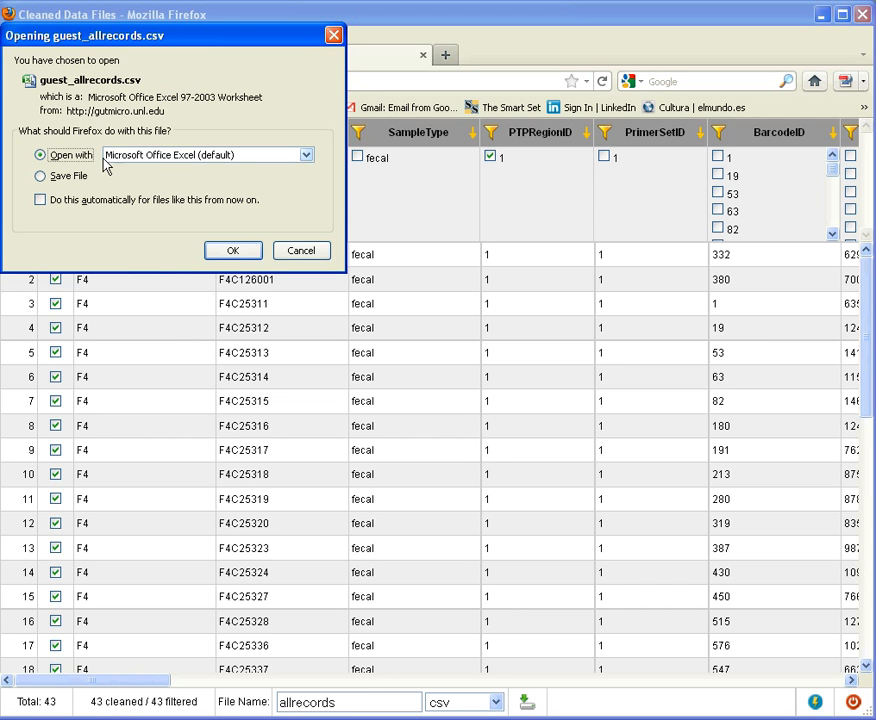
click(232, 250)
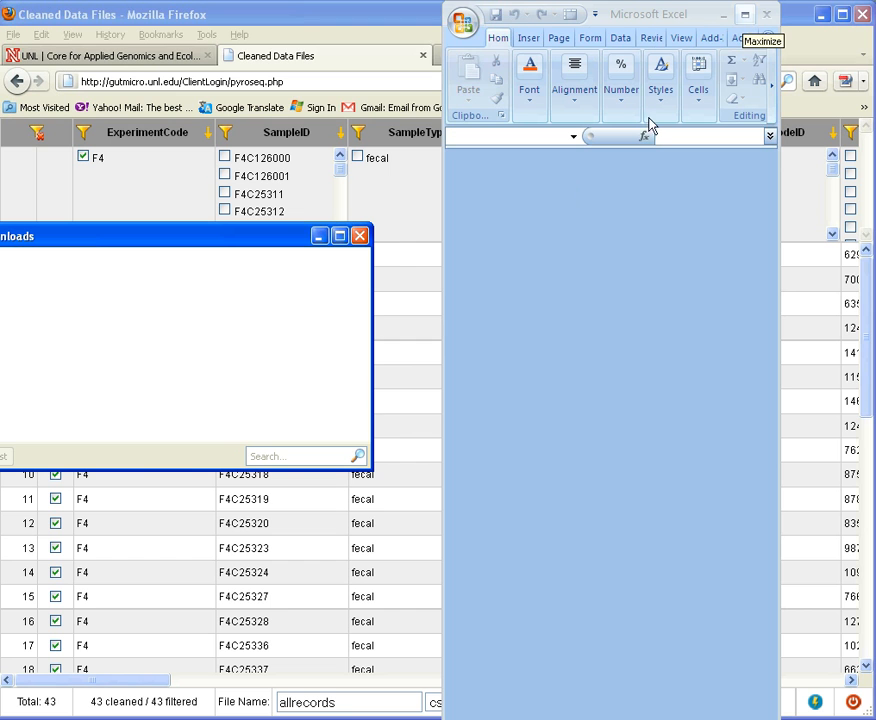
click(360, 237)
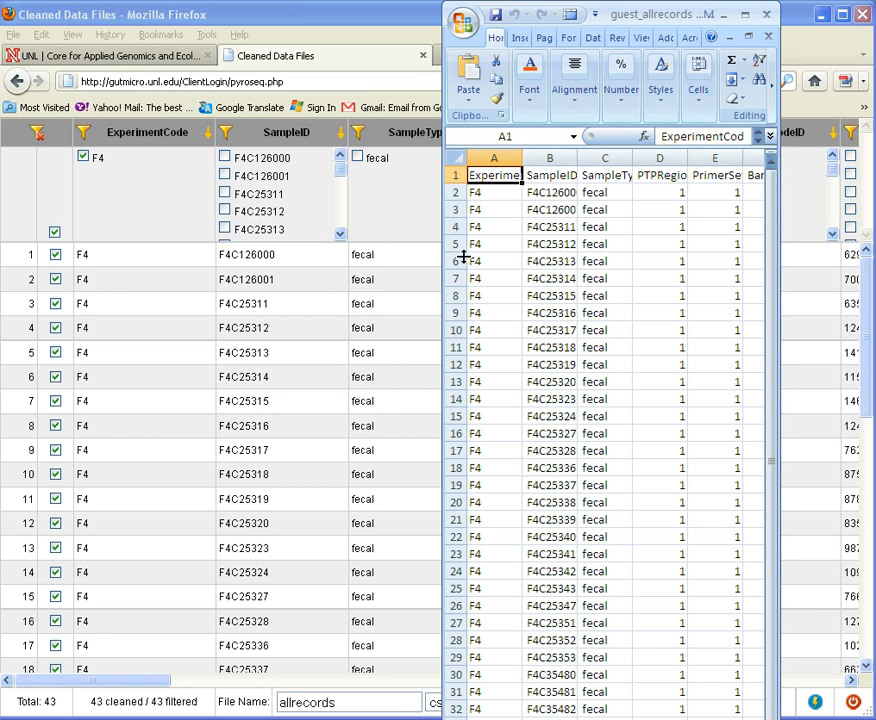
Step: Widen the Excel window and review the exported columns from ExperimentCode through Public
drag(437, 255, 122, 262)
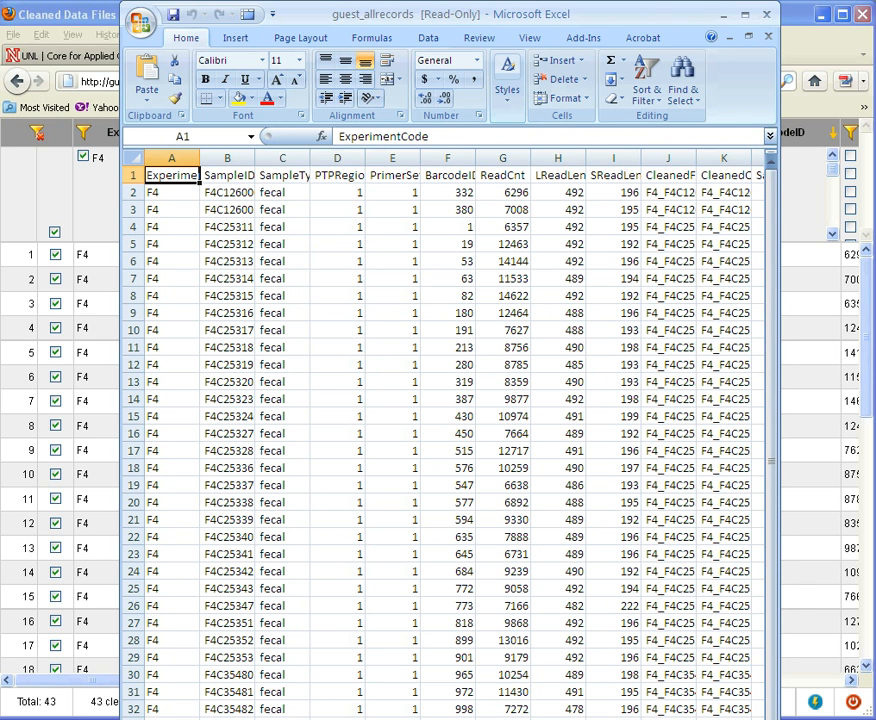
scroll(448, 440, right, 5)
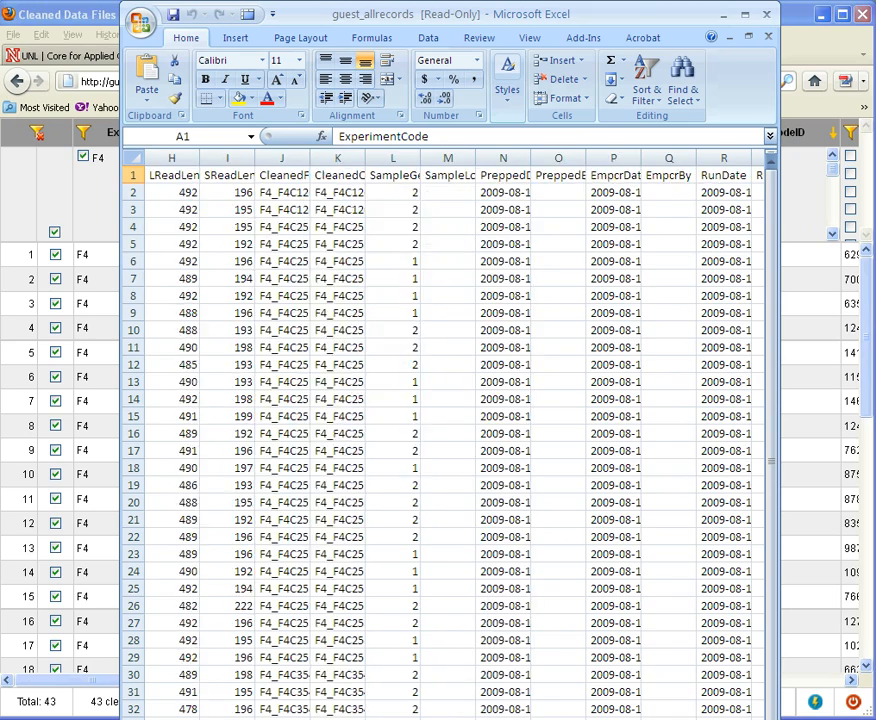
scroll(448, 440, right, 1)
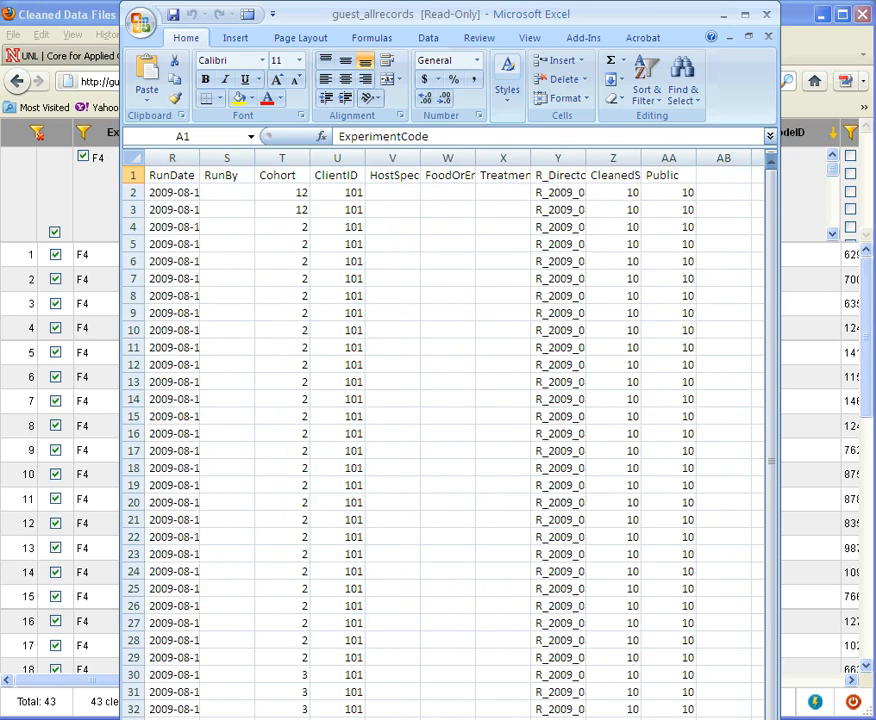
Step: Close the exported allrecords workbook and open the Classifier analysis page for the selected records
scroll(684, 278, left, 5)
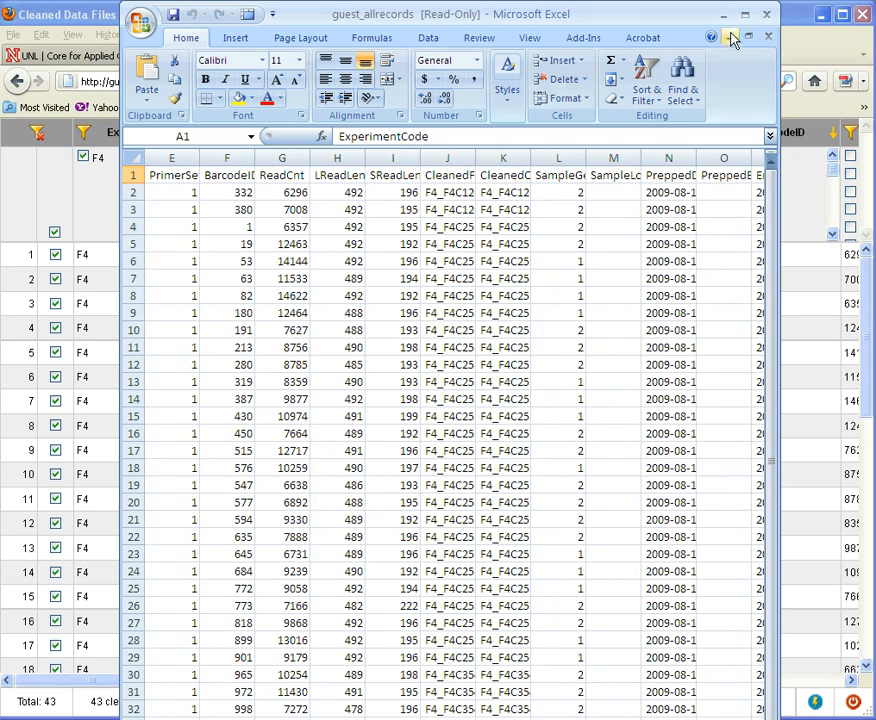
click(768, 15)
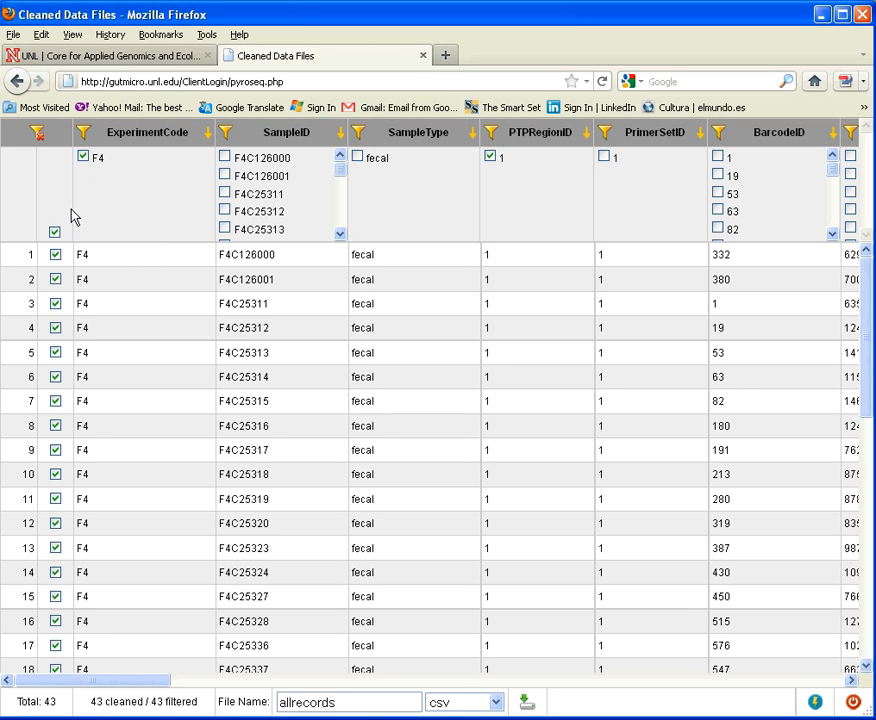
click(820, 703)
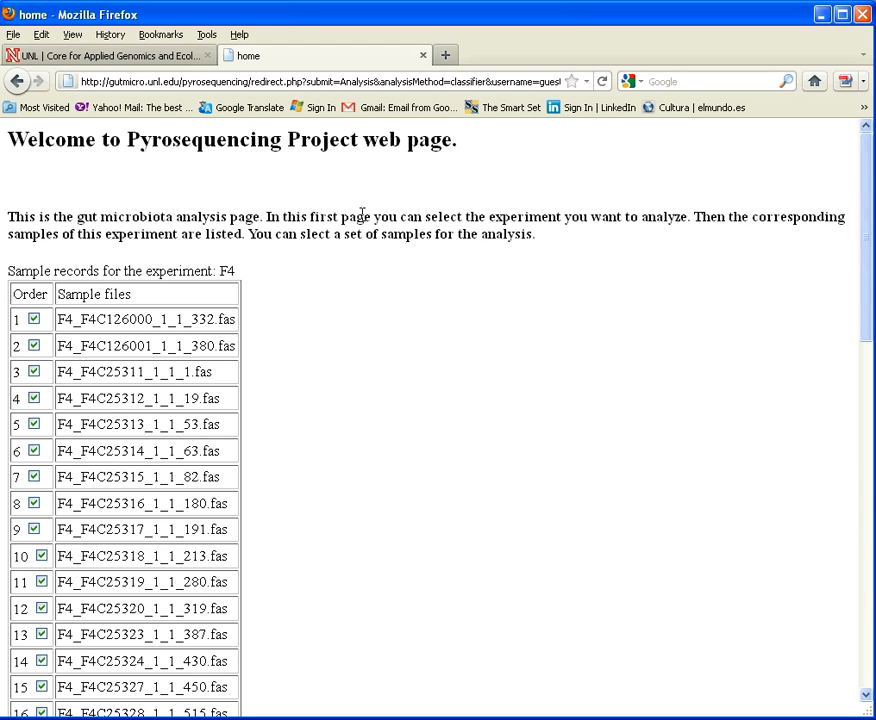
Step: Review the list of F4 sample files and highlight the barcode part of sample file 41's name
scroll(362, 216, down, 4)
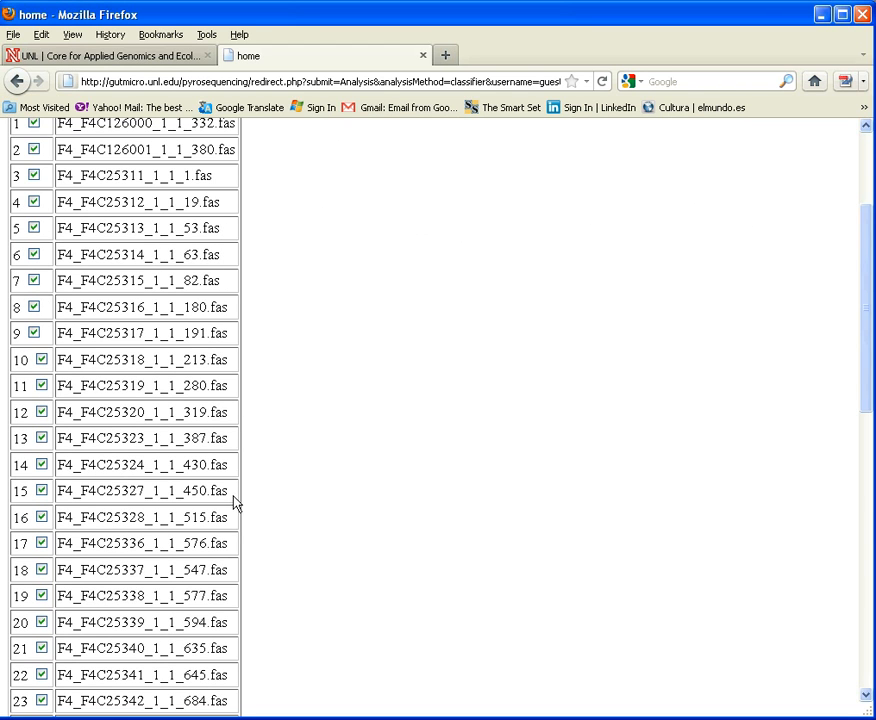
scroll(219, 540, down, 8)
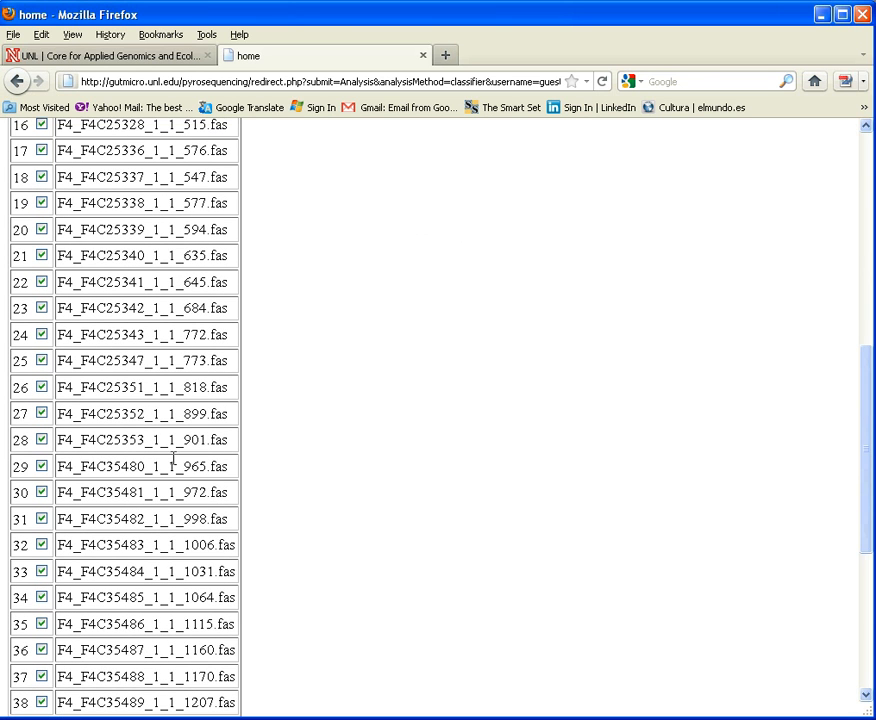
scroll(173, 550, down, 4)
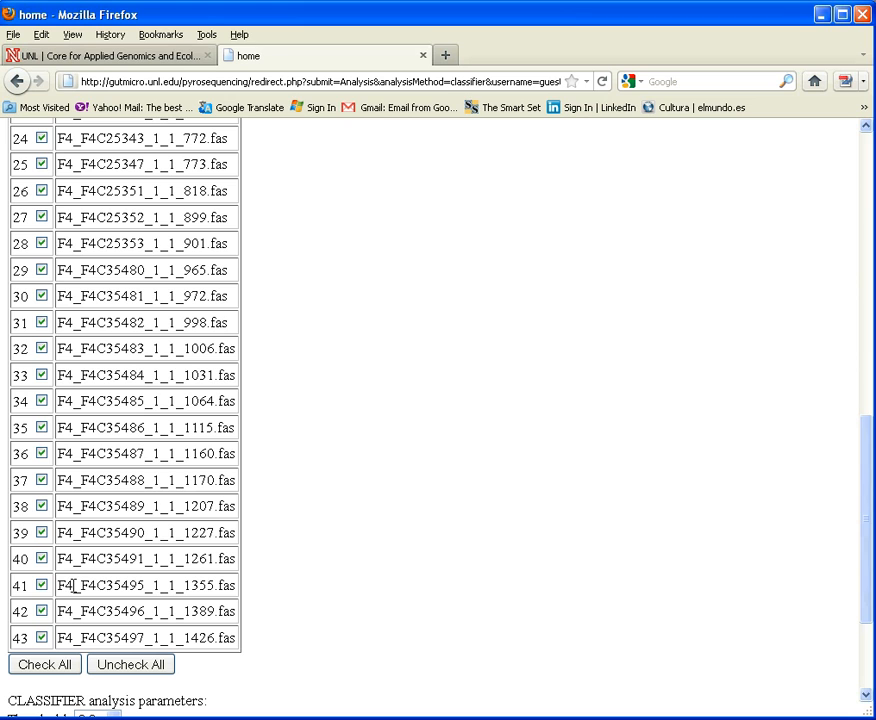
drag(57, 586, 215, 586)
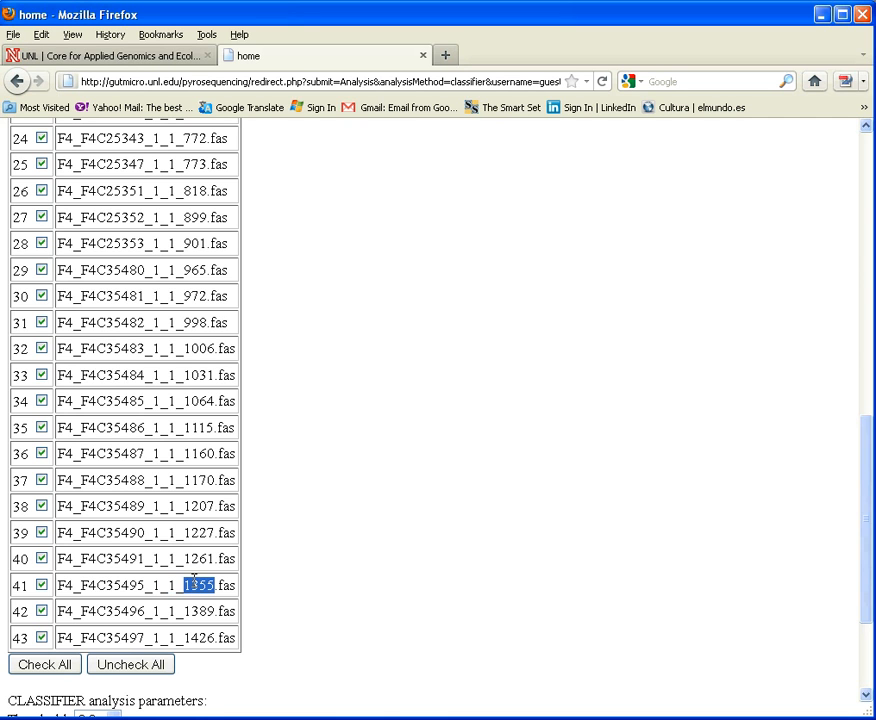
Step: Fill in the user's email address in the CLASSIFIER analysis parameters
scroll(480, 486, down, 3)
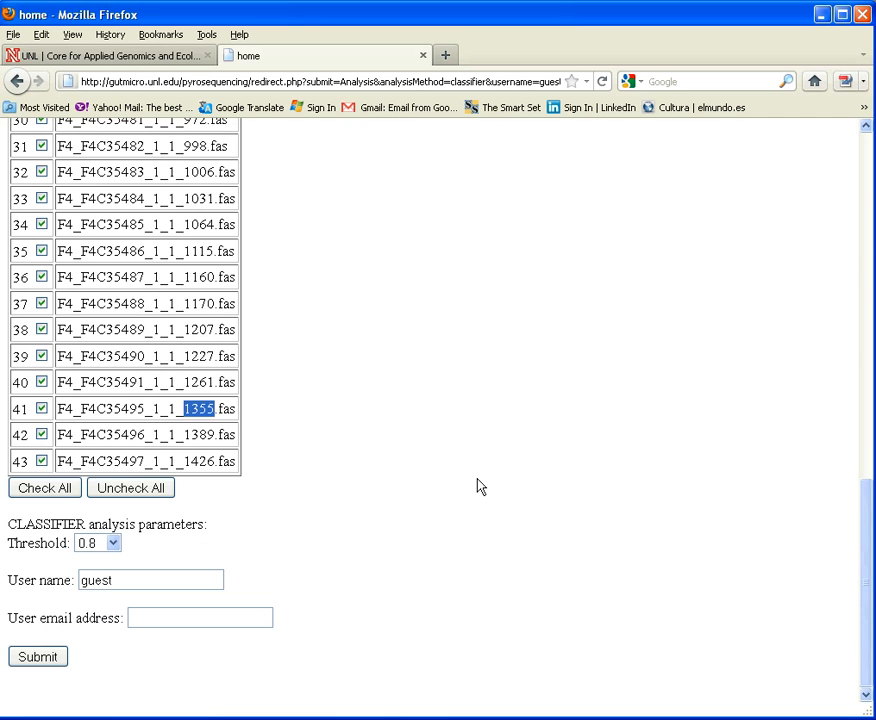
click(155, 575)
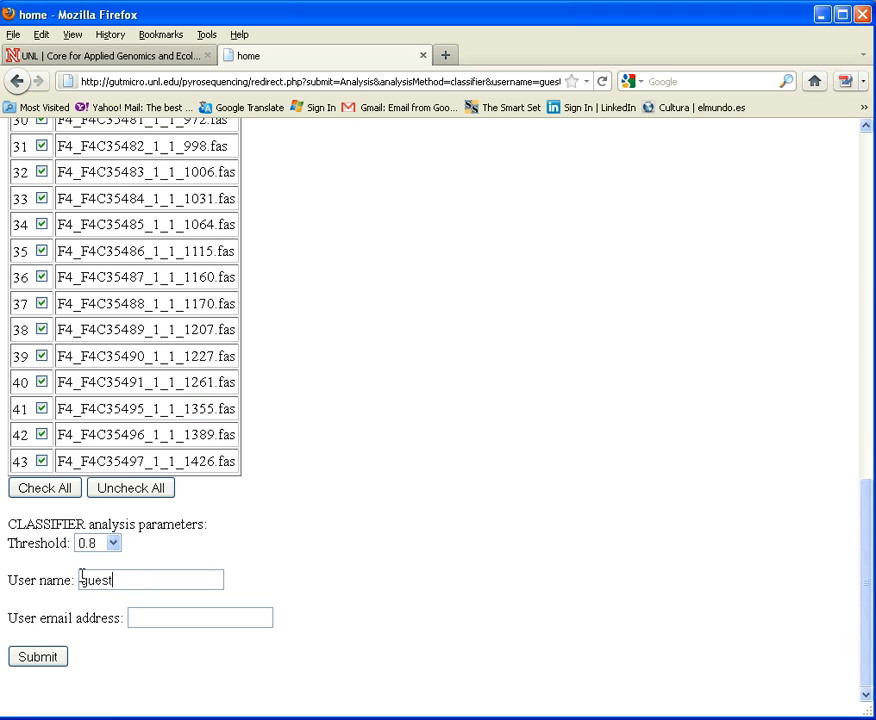
click(145, 621)
text(nm)
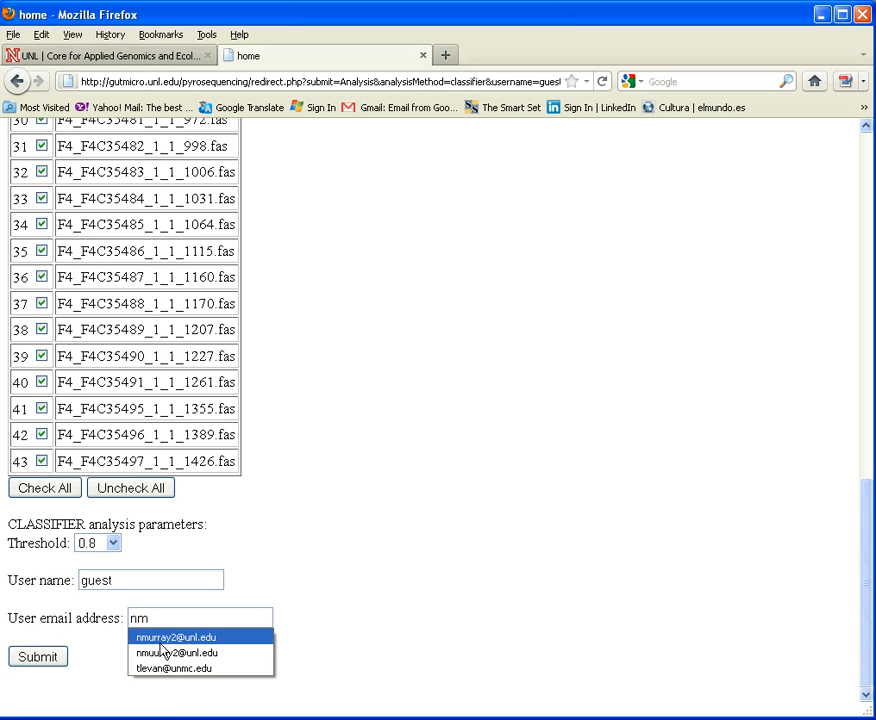
click(159, 642)
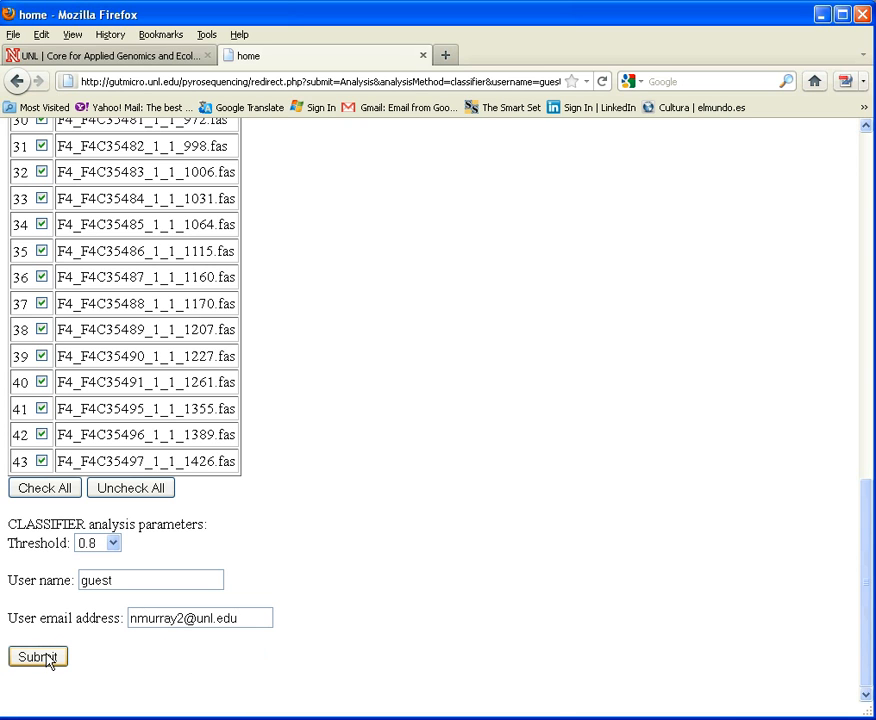
Step: Switch to IBM Lotus Notes and review the Classifier/Proportion results email, from its subject through the output file links and notes
key(alt+Tab)
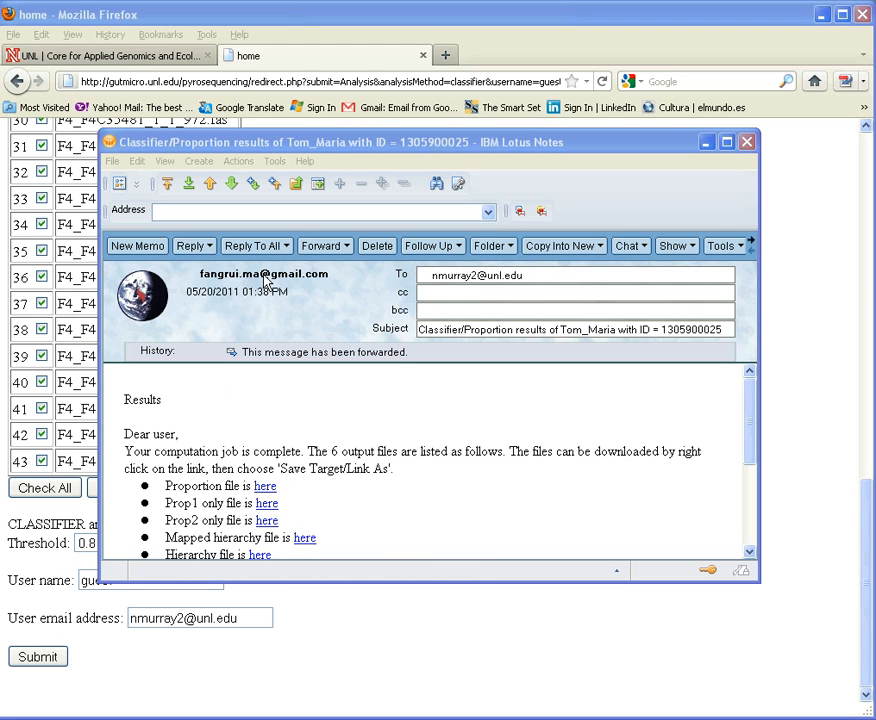
drag(422, 329, 722, 331)
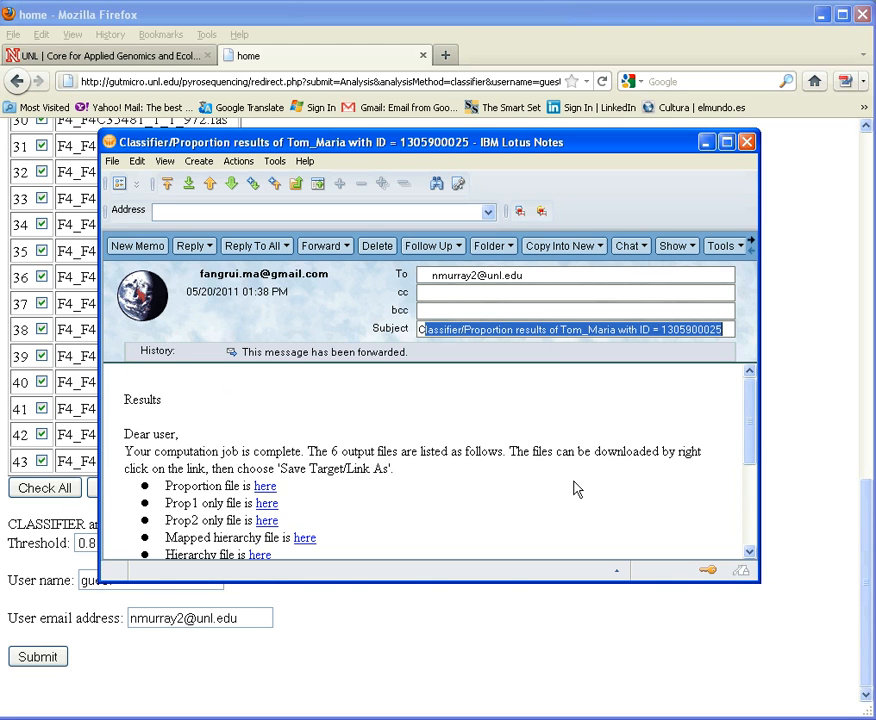
click(377, 500)
scroll(377, 500, down, 1)
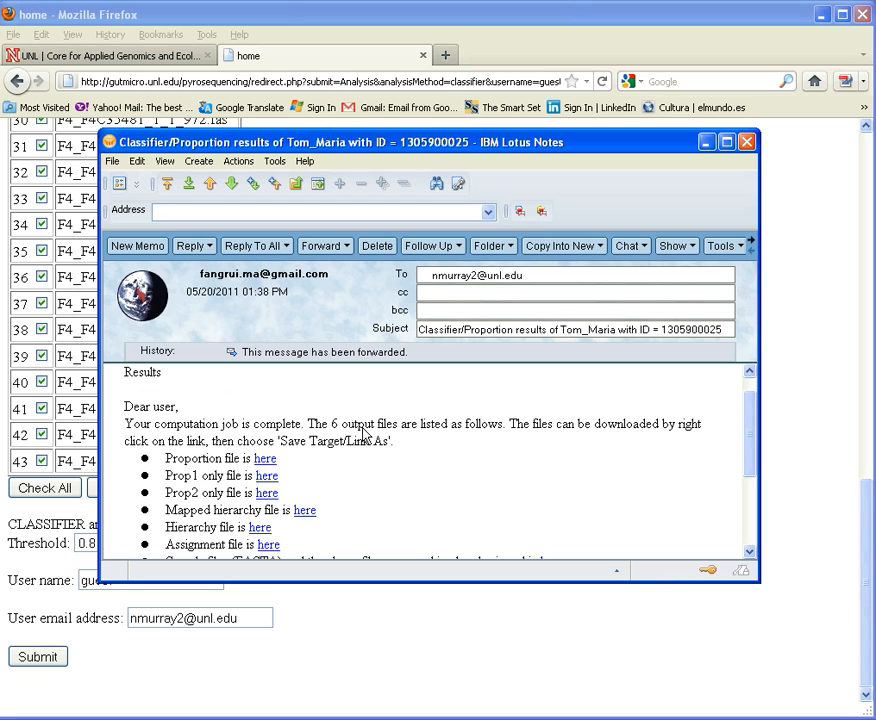
scroll(363, 432, down, 1)
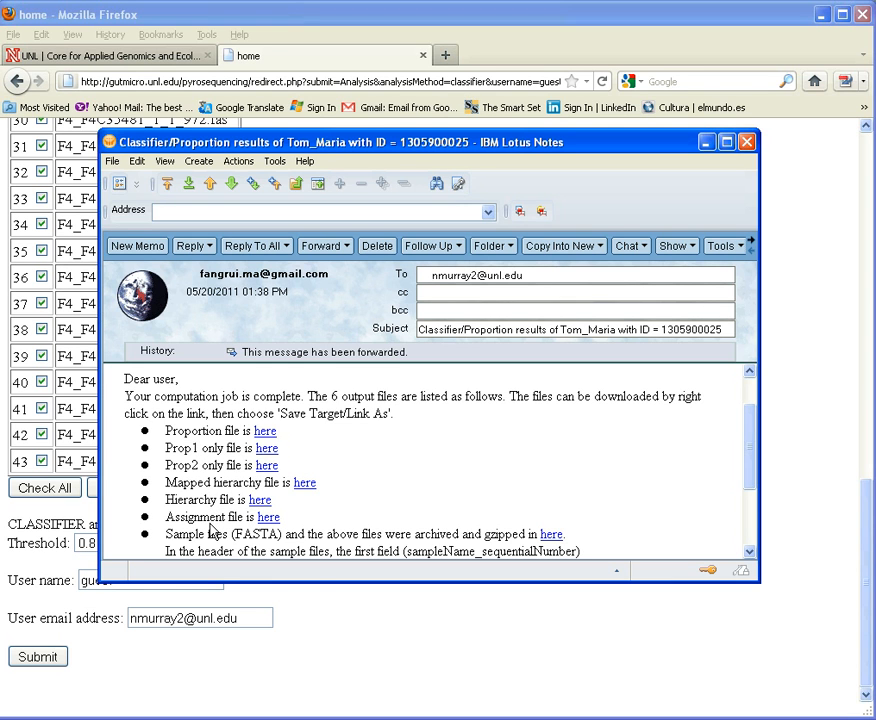
scroll(212, 531, down, 1)
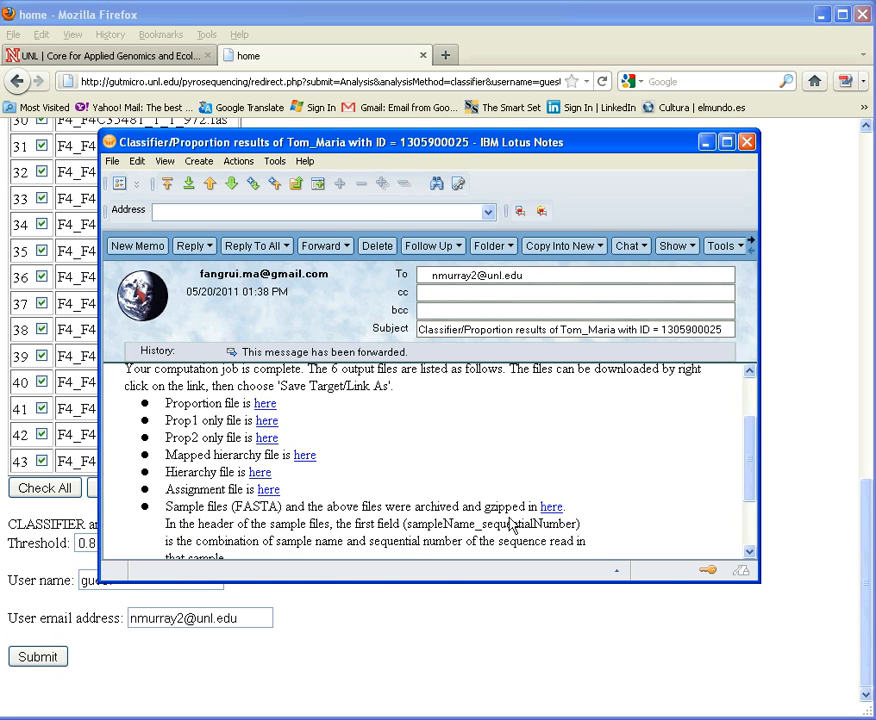
scroll(480, 440, down, 2)
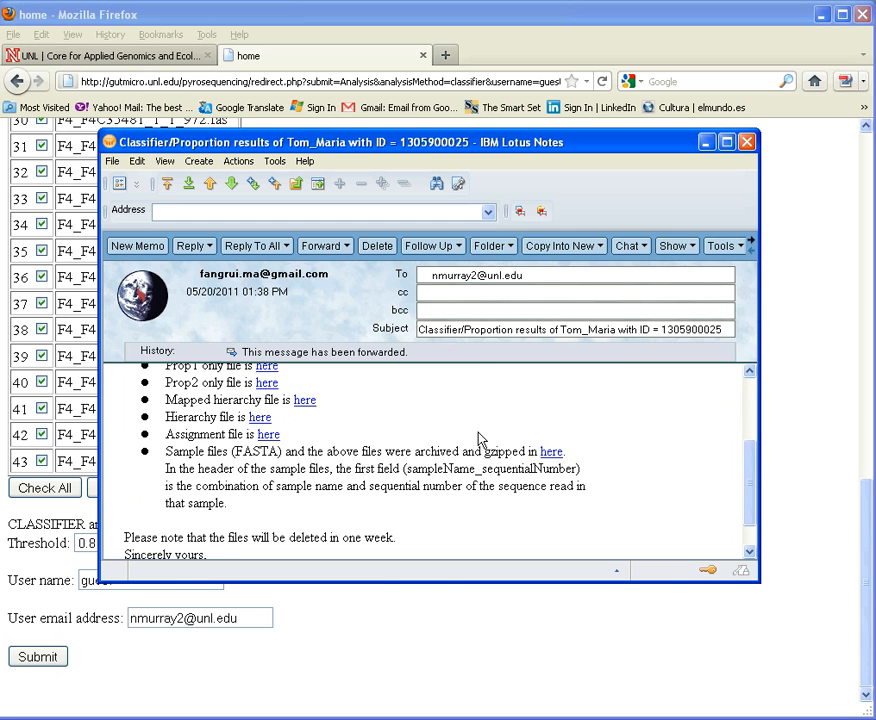
scroll(480, 440, up, 2)
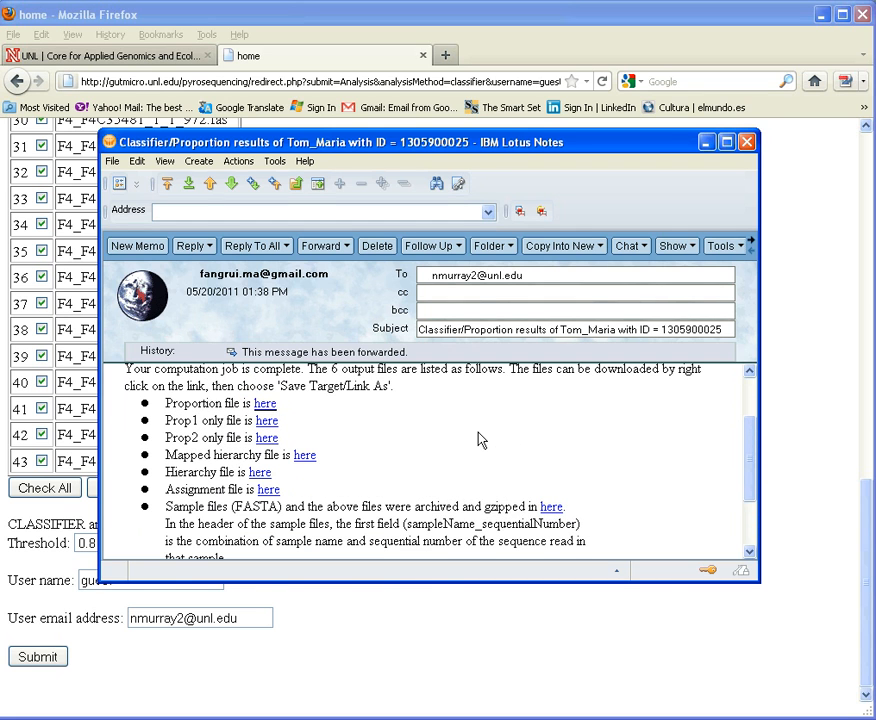
Step: Open the Prop1 only file from the results email and load its address in Firefox
click(270, 423)
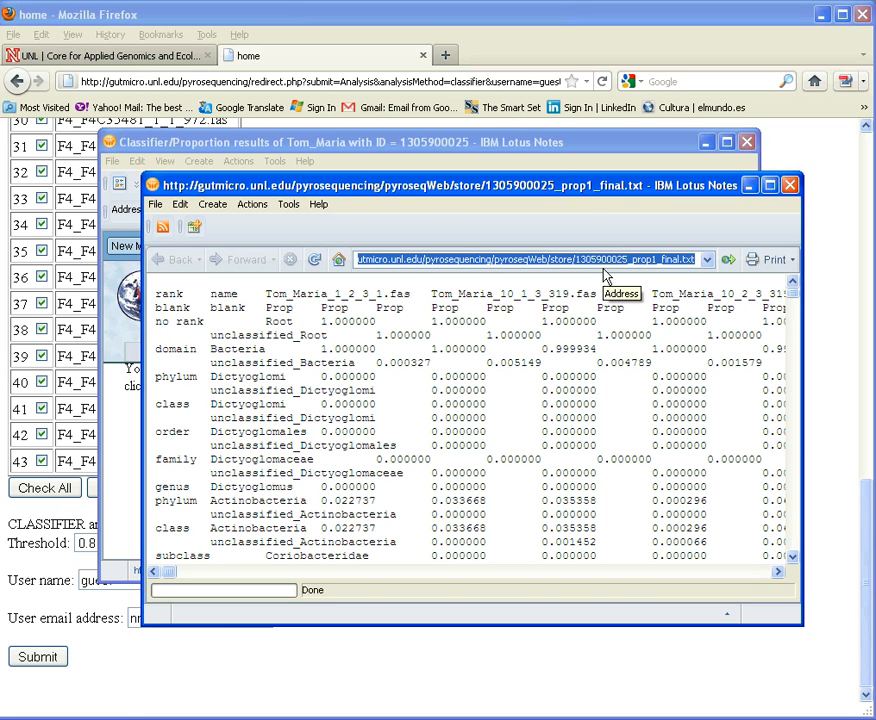
click(491, 81)
key(ctrl+v)
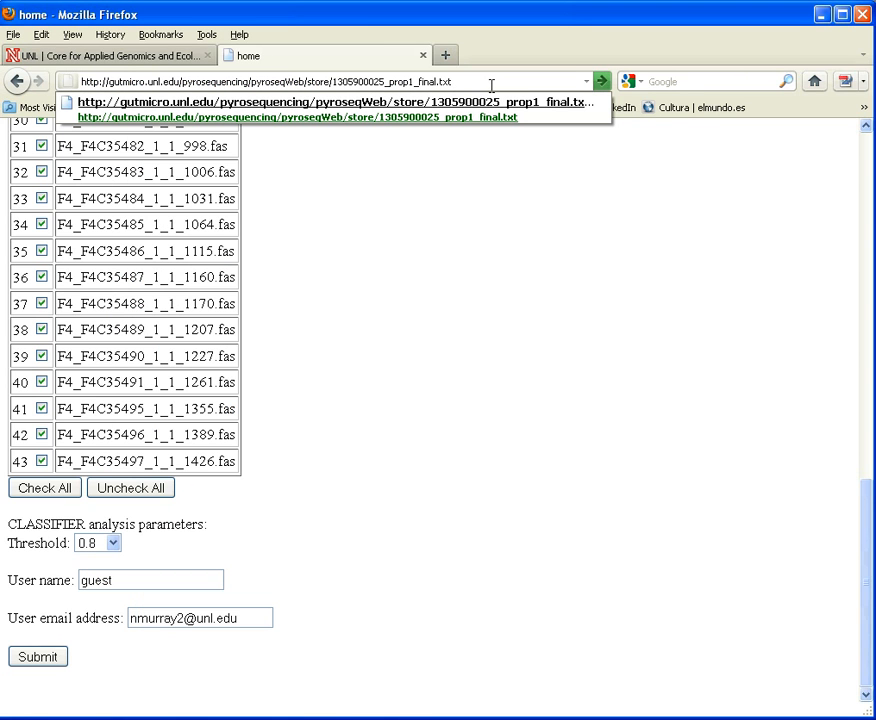
key(Return)
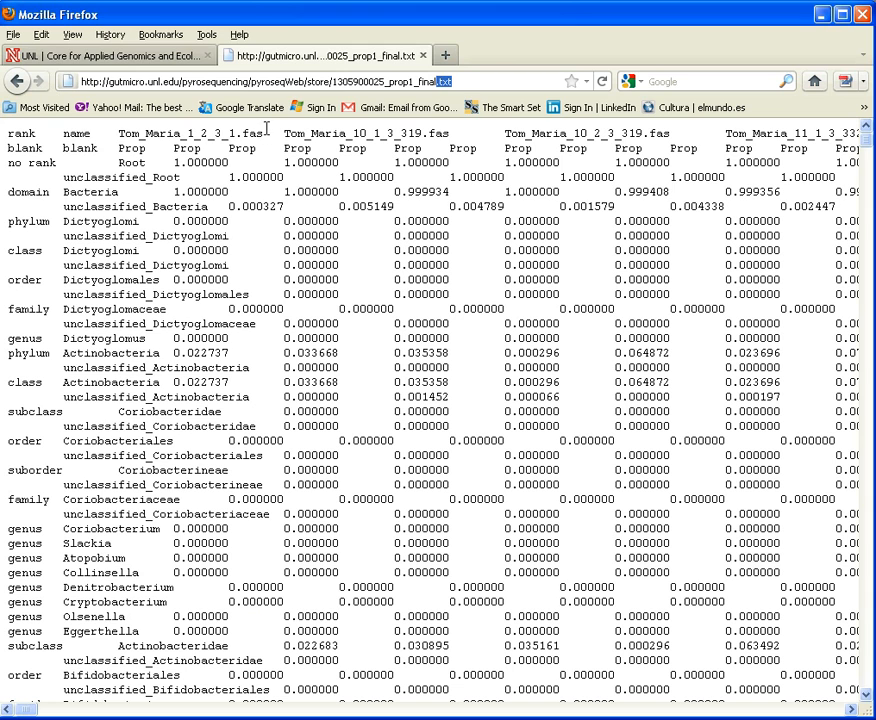
Step: Bring up the save dialog for the Prop1 results file and close it without saving
click(20, 37)
click(27, 105)
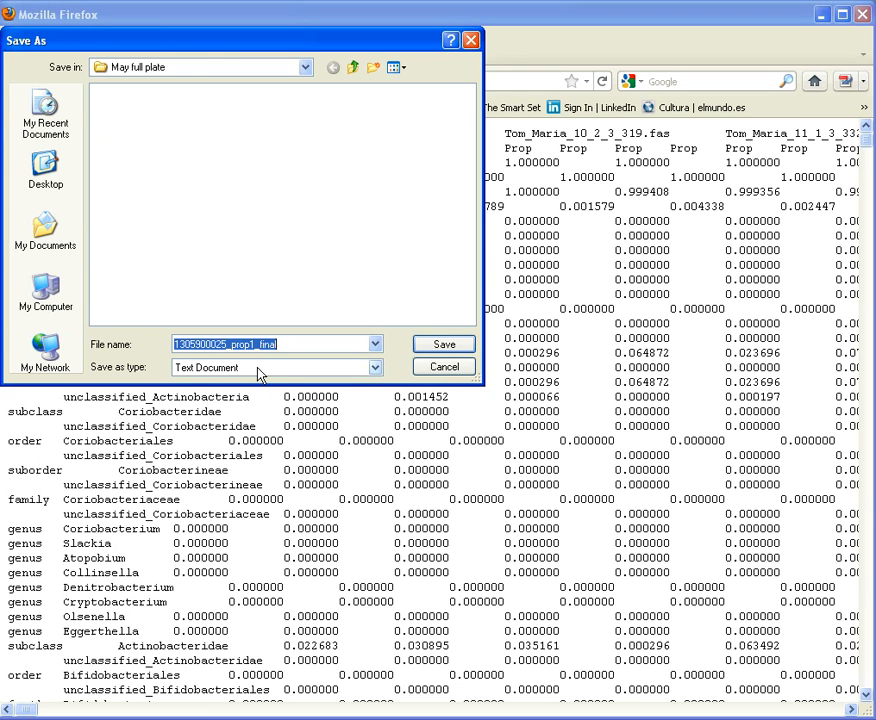
click(432, 367)
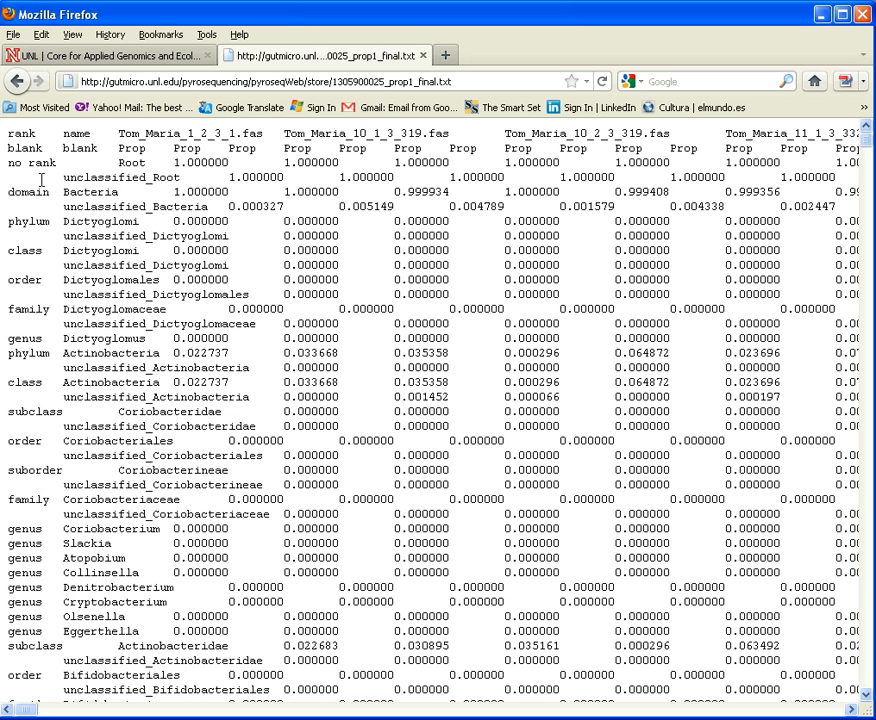
Step: Highlight the domain Bacteria entry together with its first sample proportion in the Prop1 results
drag(7, 191, 232, 192)
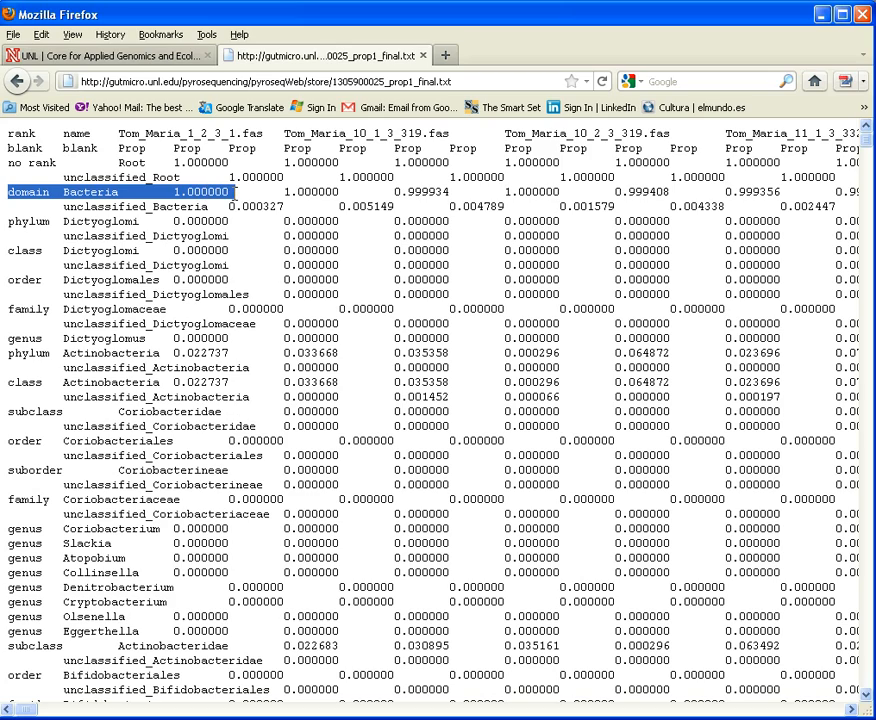